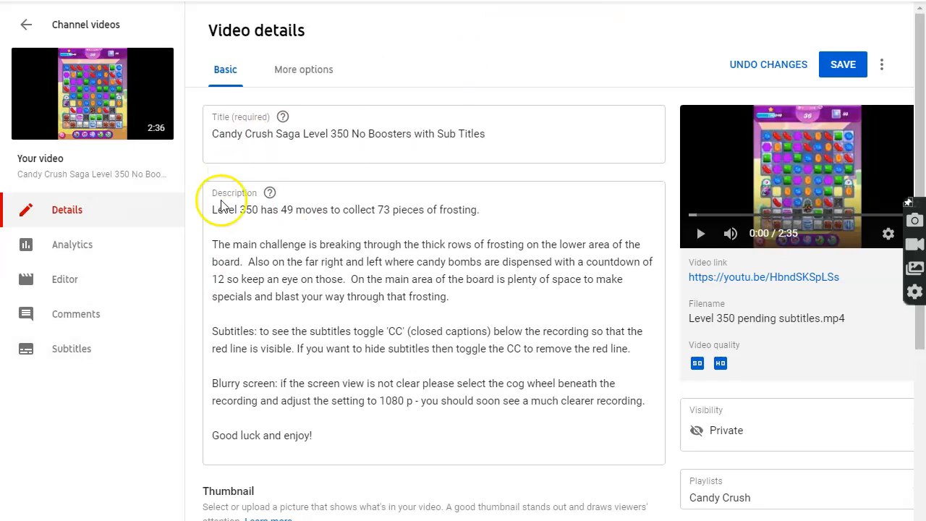
# Open the video's subtitles, discarding unsaved detail changes, and start creating new subtitles for English (United Kingdom)
pyautogui.click(92, 358)
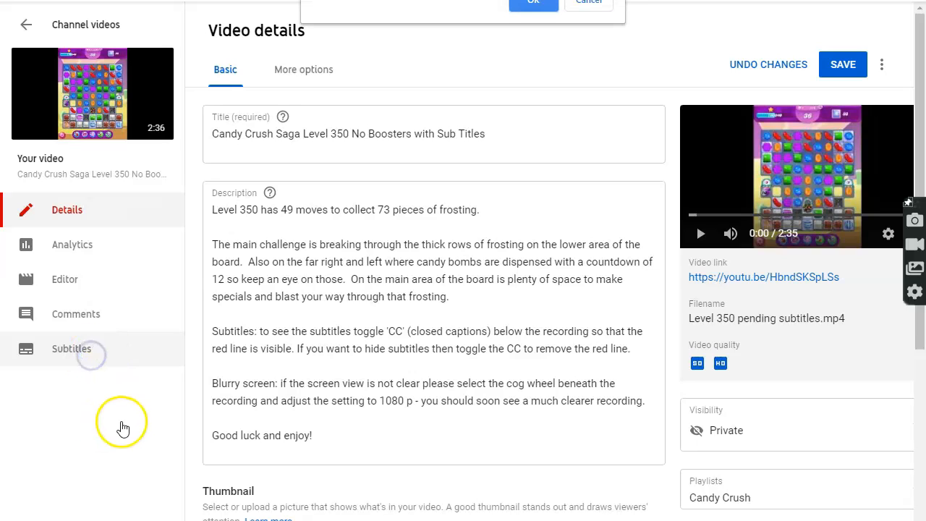
pyautogui.click(533, 8)
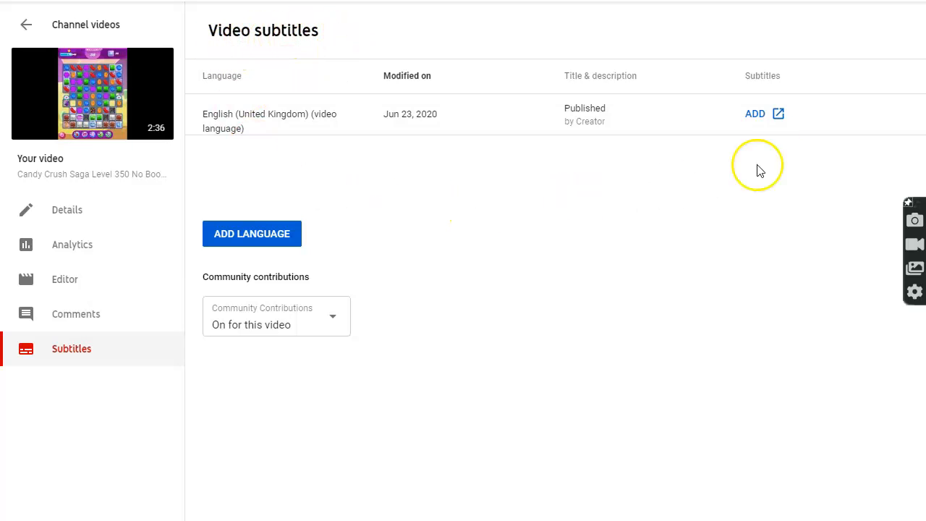
pyautogui.click(752, 117)
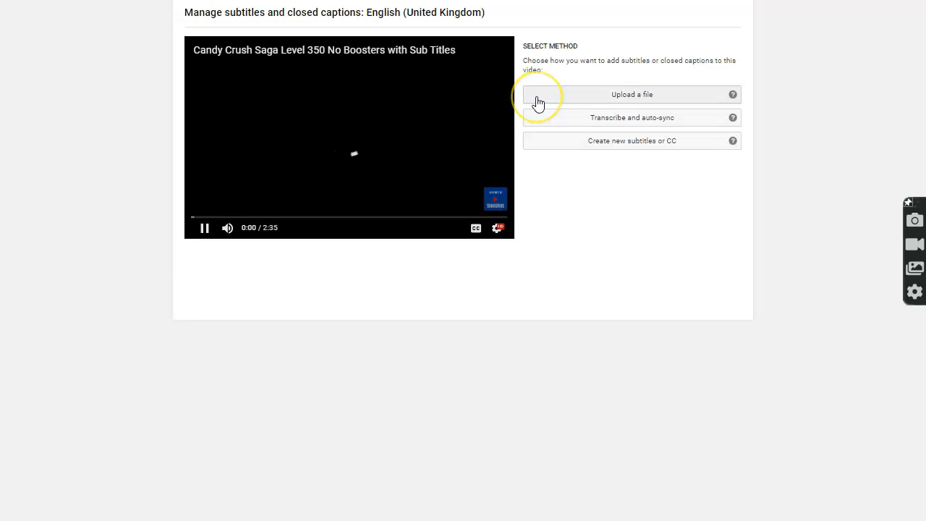
pyautogui.click(547, 118)
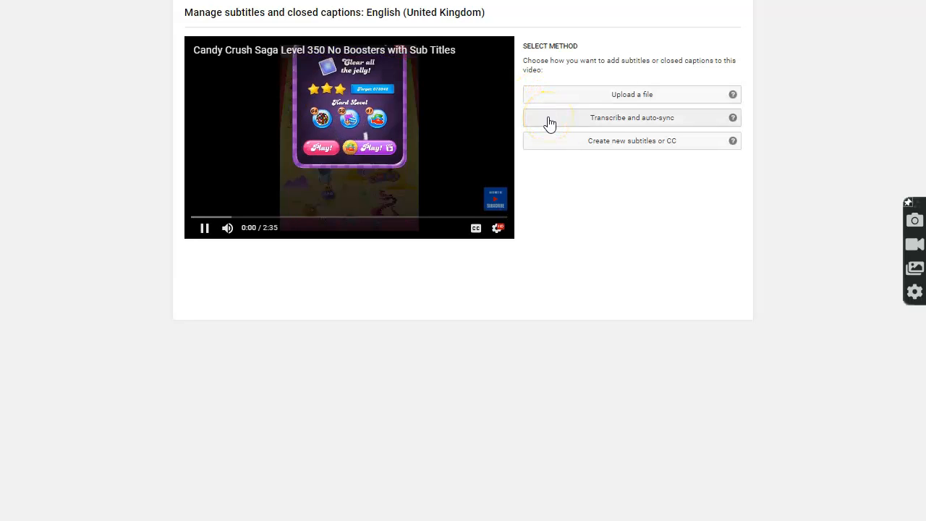
pyautogui.click(584, 142)
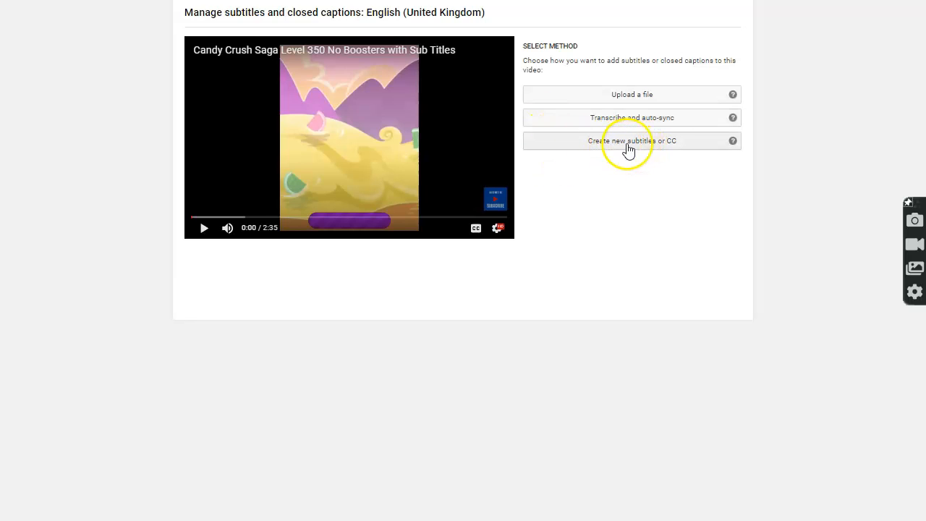
pyautogui.click(573, 147)
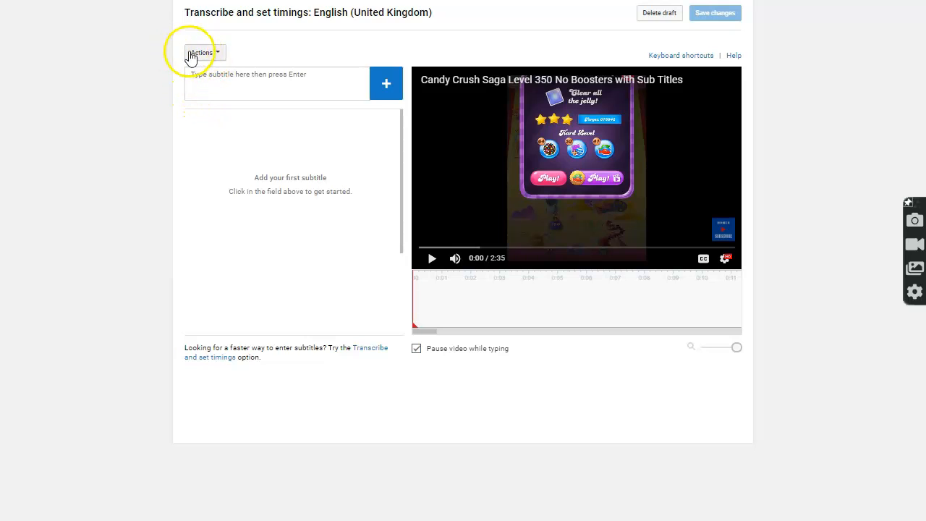
pyautogui.click(218, 56)
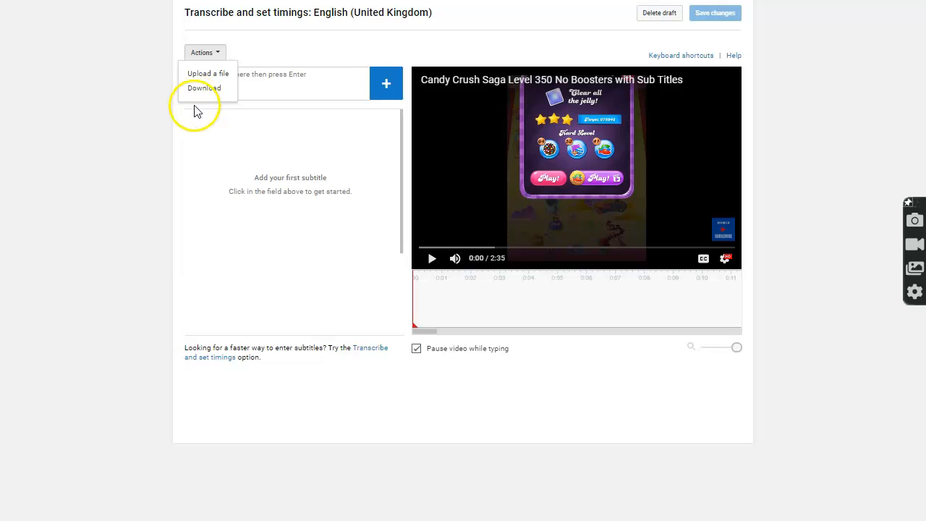
pyautogui.click(218, 57)
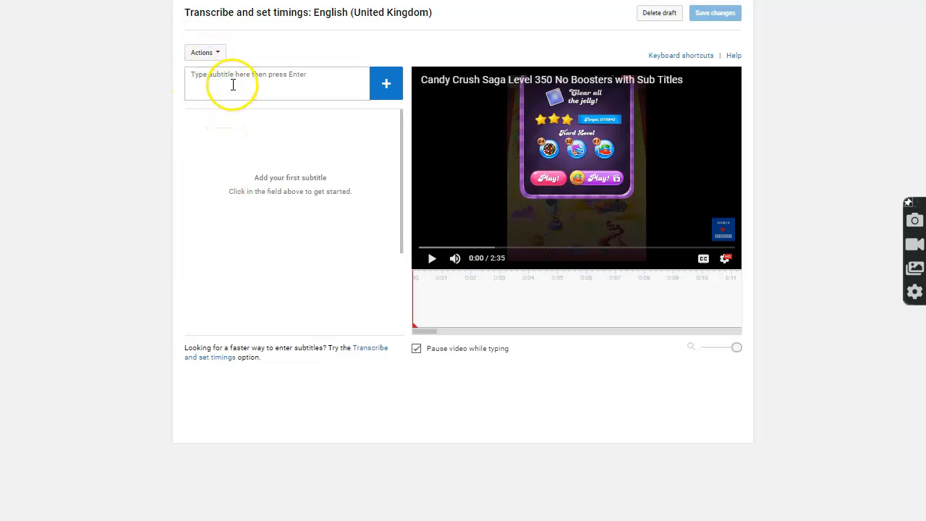
pyautogui.click(193, 74)
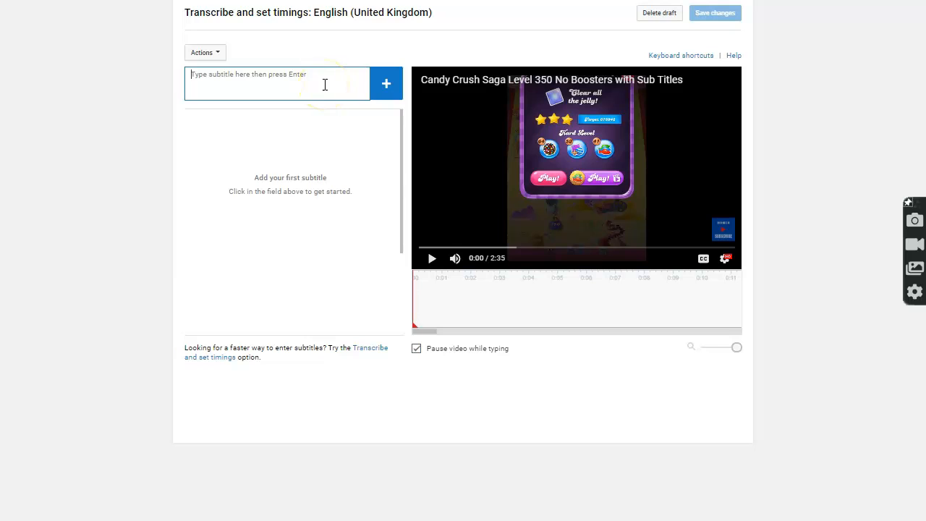
pyautogui.click(387, 91)
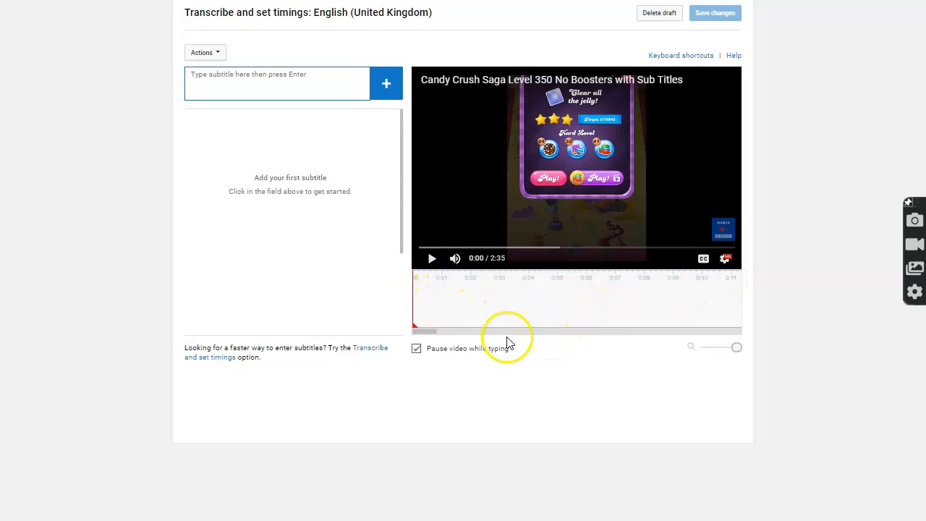
# Add the subtitle "Level 350 has 49 moves to collect 73 pieces of frosting" at the start of the video
pyautogui.moveTo(429, 335); pyautogui.dragTo(407, 326)
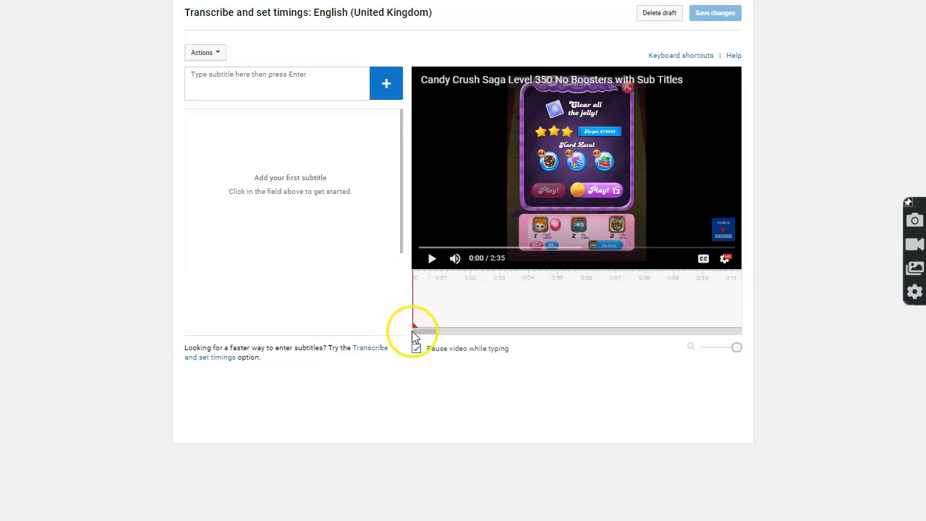
pyautogui.click(277, 85)
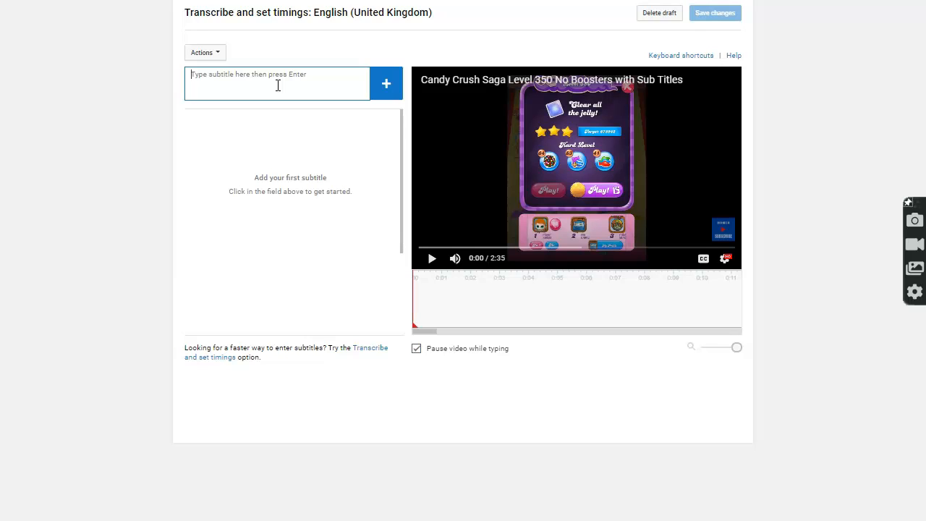
pyautogui.write('Lve')
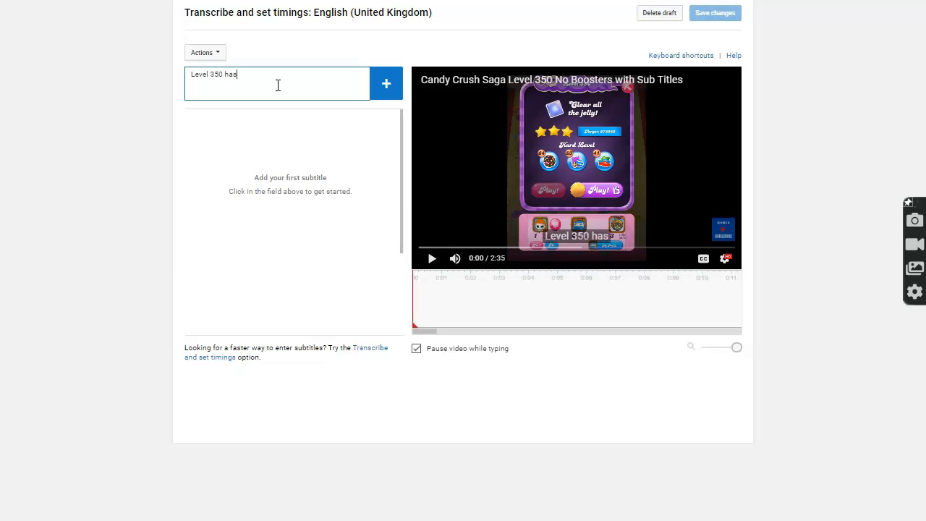
pyautogui.write('el 350 has 49 mov')
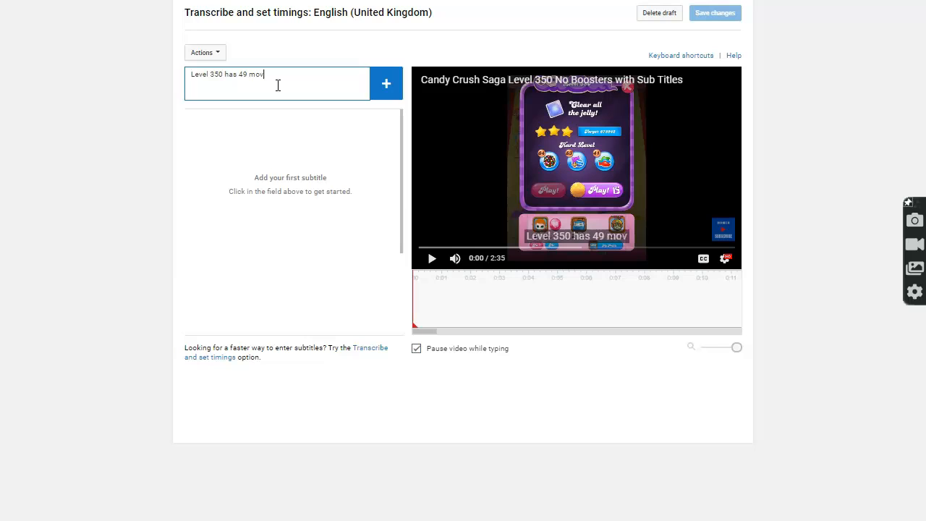
pyautogui.write('es to collect')
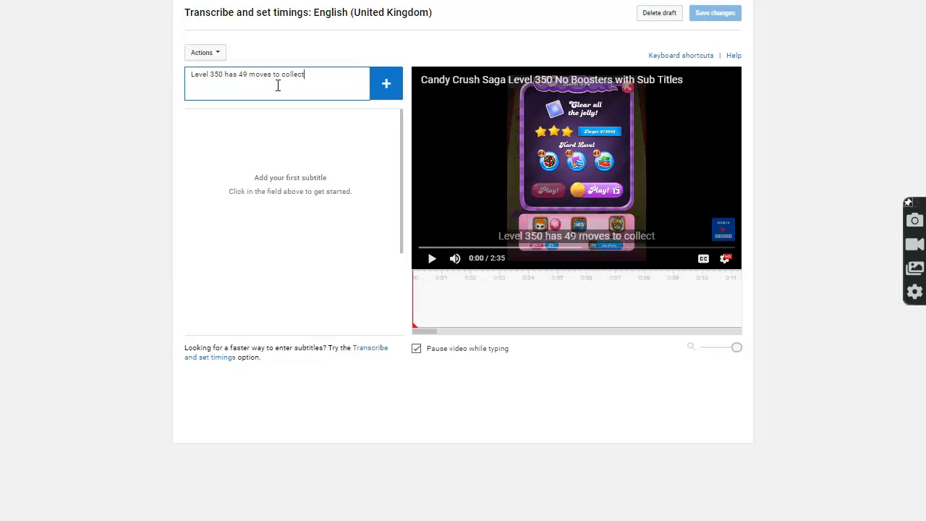
pyautogui.write(' 73 pieces of frosting')
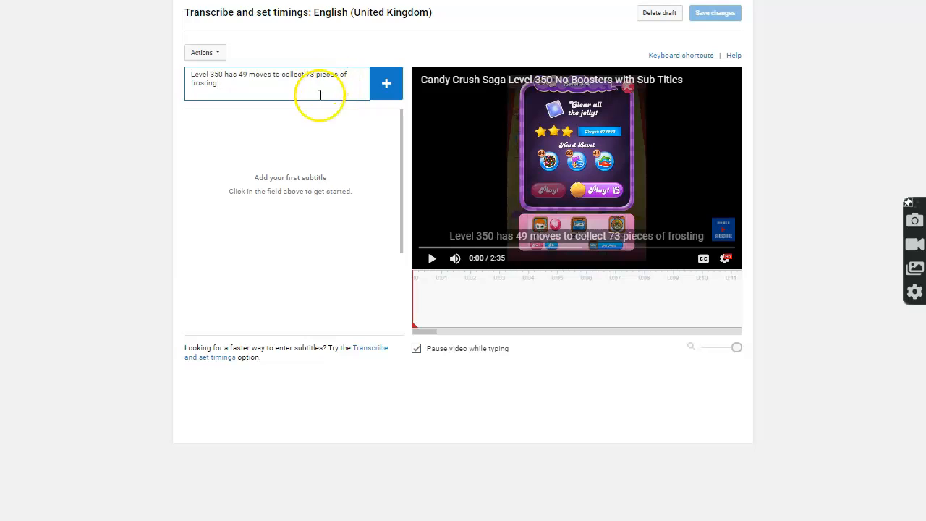
pyautogui.click(389, 92)
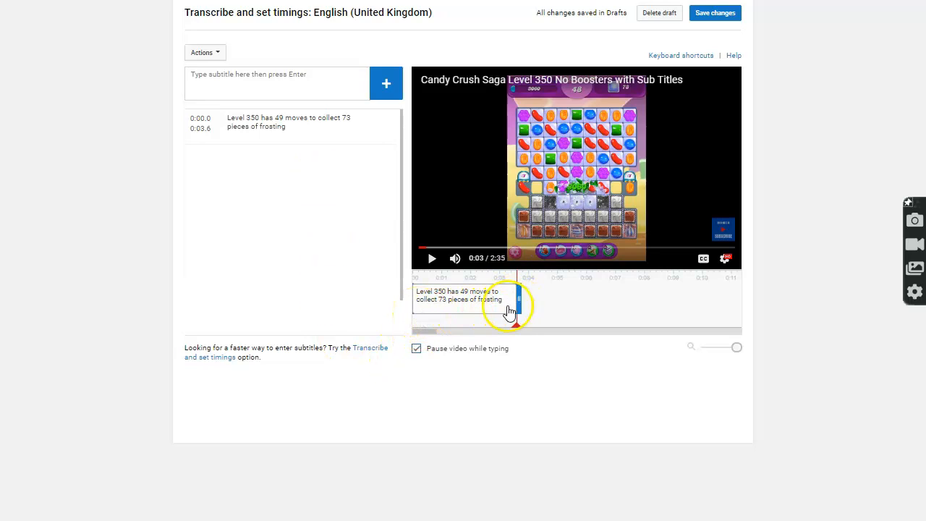
# Return the playhead to the start of the video and play back the new subtitle
pyautogui.click(422, 309)
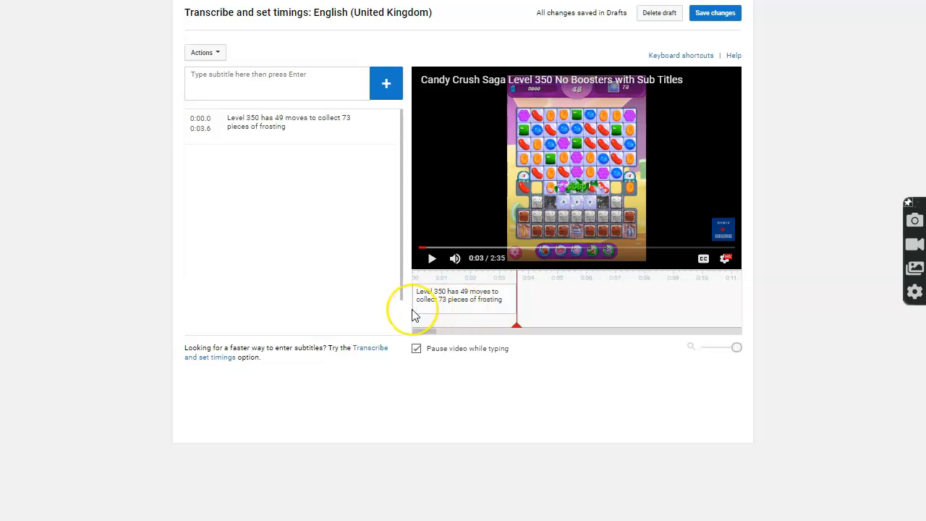
pyautogui.click(415, 311)
pyautogui.click(402, 337)
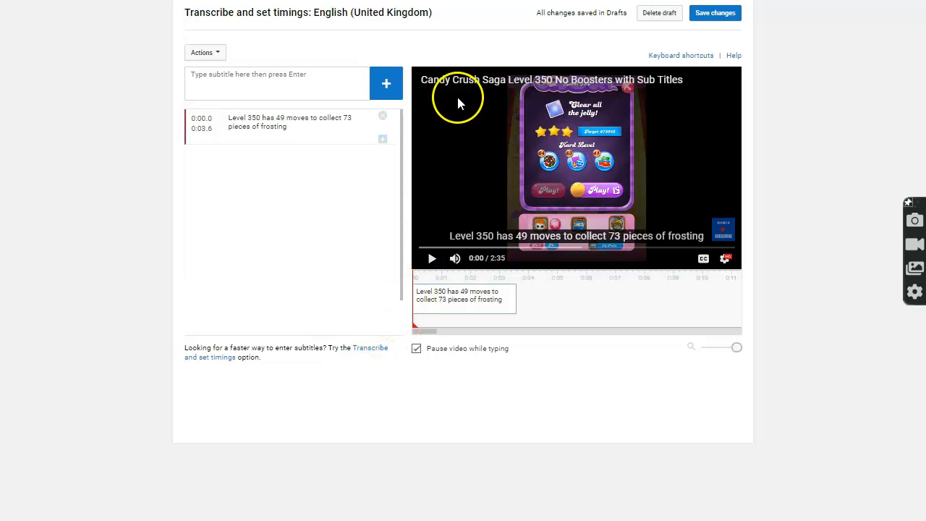
pyautogui.click(432, 259)
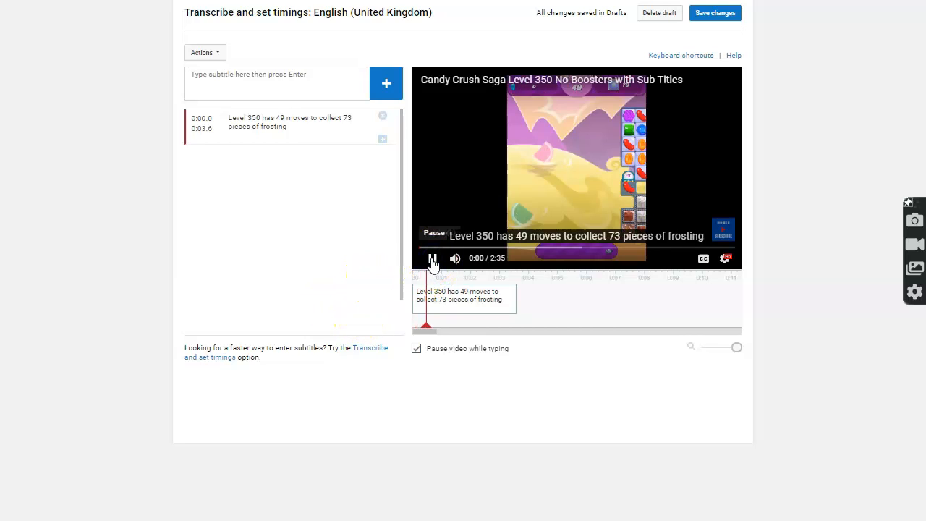
pyautogui.click(432, 259)
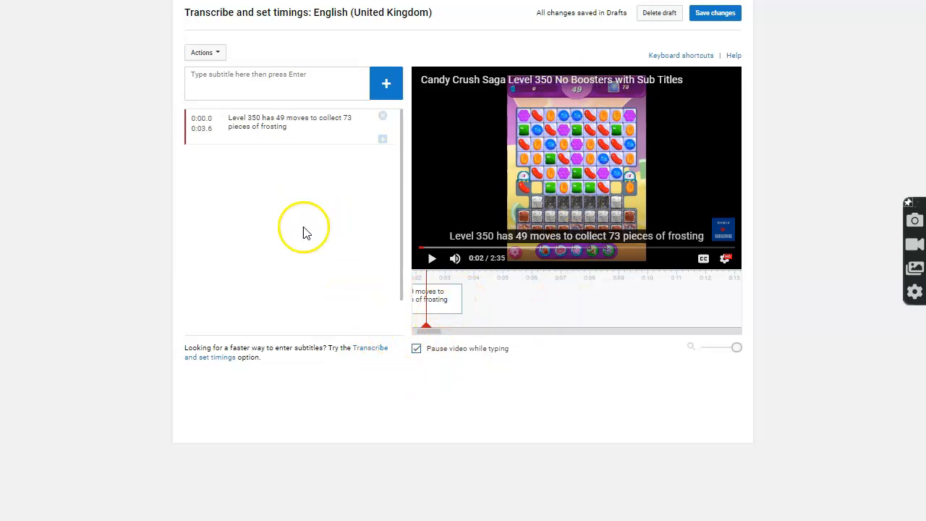
# Jump the video to the subtitle's start and end times, and return the playhead to the beginning
pyautogui.click(416, 349)
pyautogui.click(195, 120)
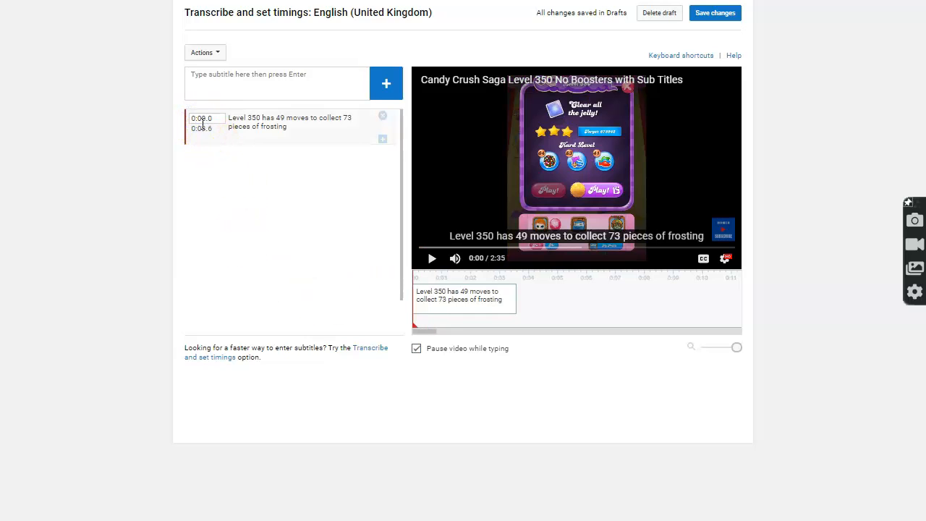
pyautogui.click(198, 129)
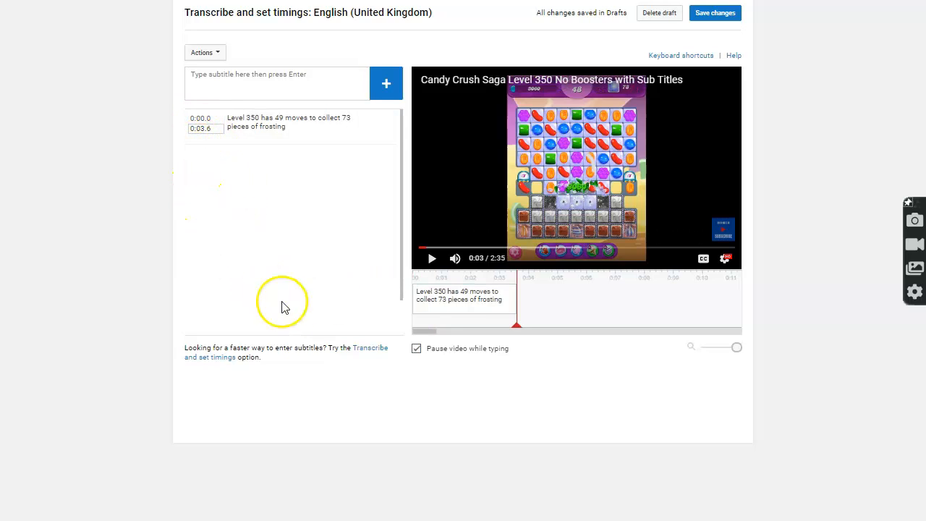
pyautogui.moveTo(517, 328); pyautogui.dragTo(498, 328)
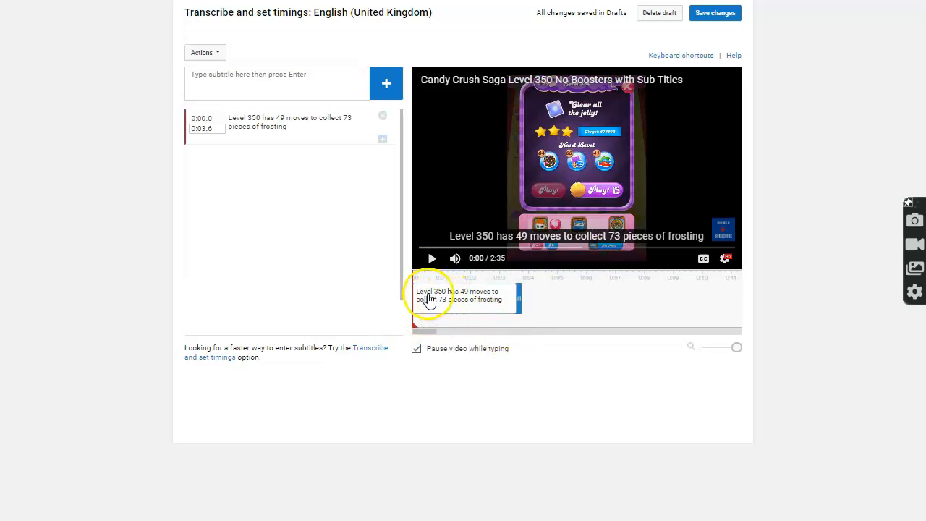
# Shift the subtitle block along the timeline so it runs from 0:00.9 to 0:04.5
pyautogui.click(428, 295)
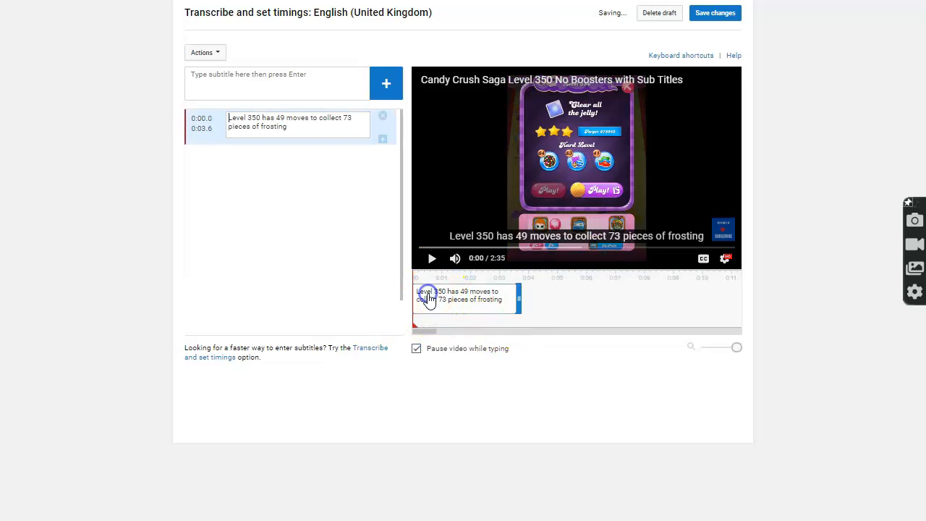
pyautogui.moveTo(434, 303); pyautogui.dragTo(456, 293)
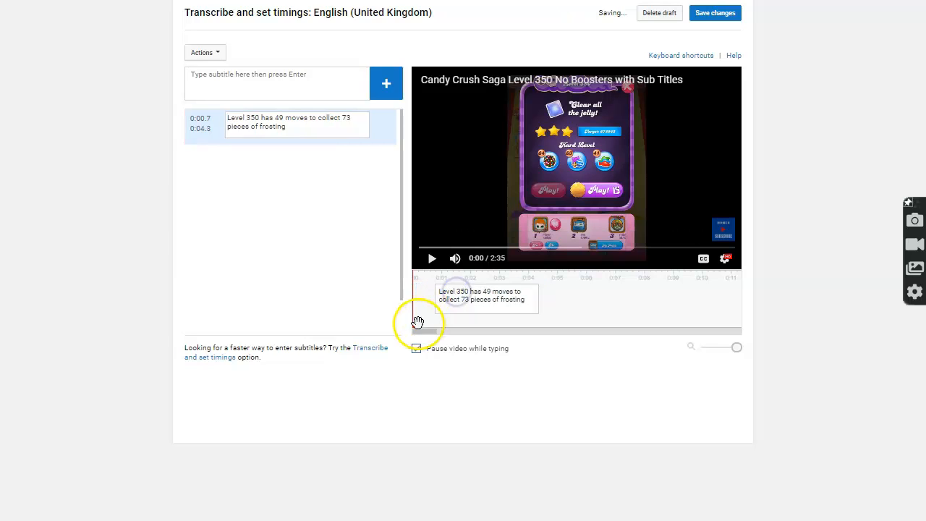
pyautogui.moveTo(416, 331); pyautogui.dragTo(456, 329)
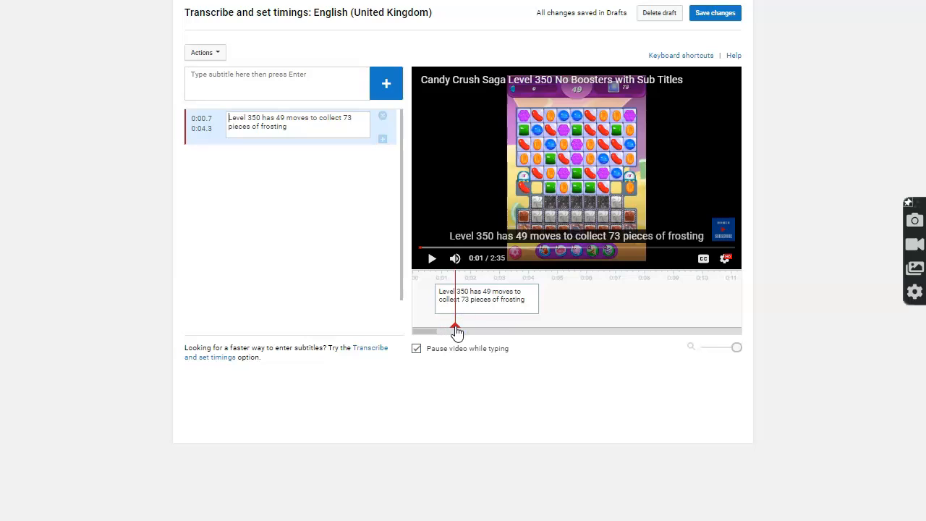
pyautogui.moveTo(480, 311)
pyautogui.mouseDown()
pyautogui.moveTo(455, 307)
pyautogui.moveTo(497, 306)
pyautogui.moveTo(434, 330)
pyautogui.mouseUp()
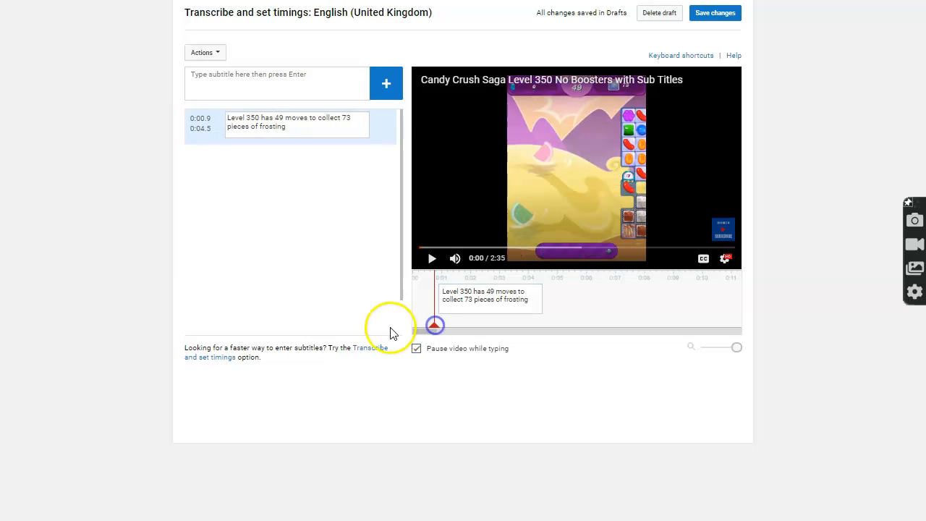
# Replay the video's opening seconds to check the shifted subtitle's timing, and rewind to the beginning
pyautogui.click(432, 259)
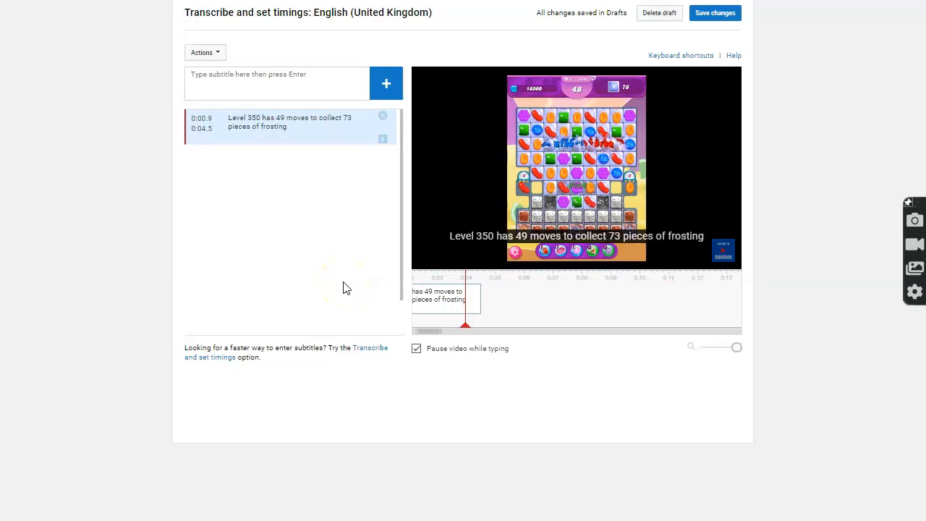
pyautogui.click(431, 261)
pyautogui.moveTo(466, 331); pyautogui.dragTo(424, 330)
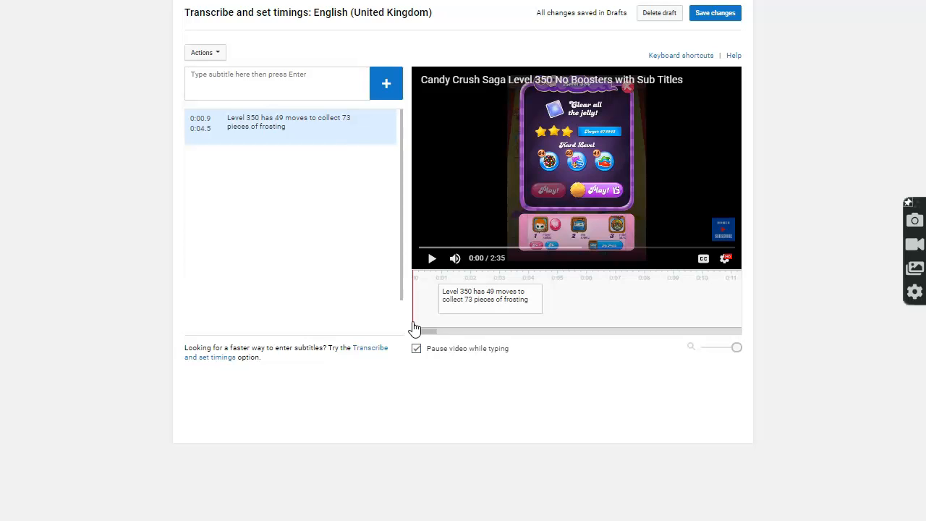
pyautogui.click(431, 260)
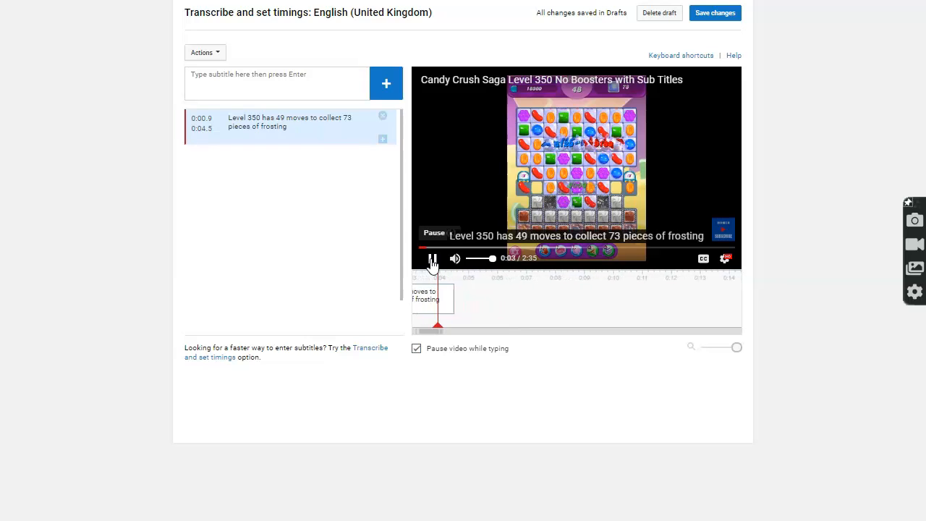
pyautogui.click(431, 263)
pyautogui.moveTo(439, 327); pyautogui.dragTo(404, 327)
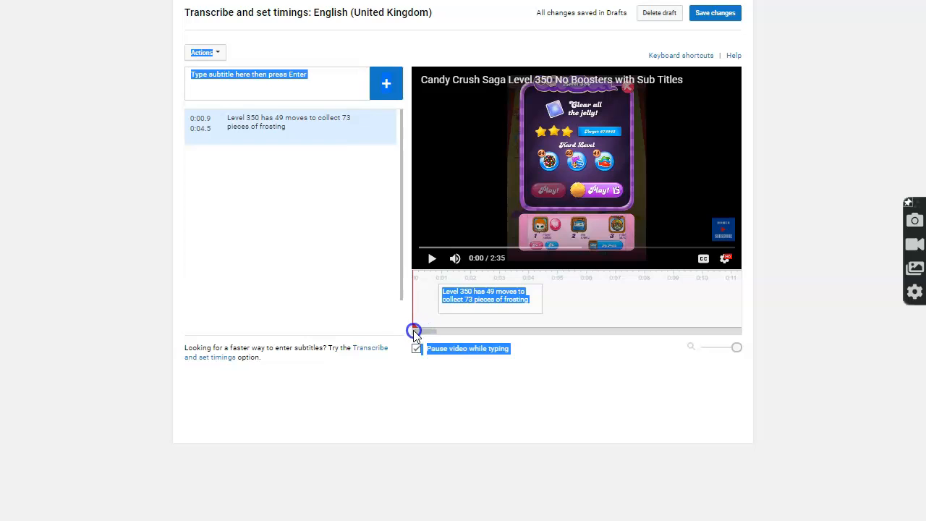
# Extend the subtitle's end time to 0:06.0 on the timeline and play the video from the start to preview it
pyautogui.click(513, 301)
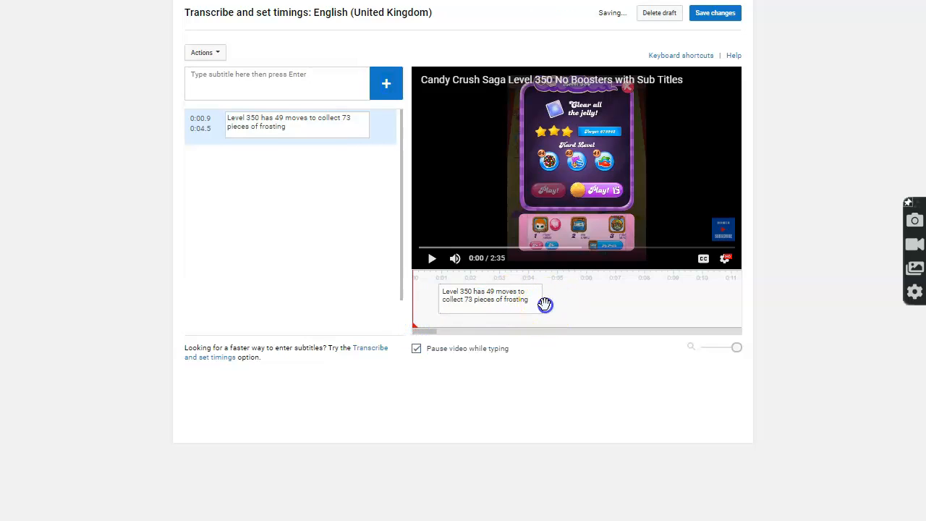
pyautogui.click(536, 315)
pyautogui.moveTo(542, 305); pyautogui.dragTo(589, 303)
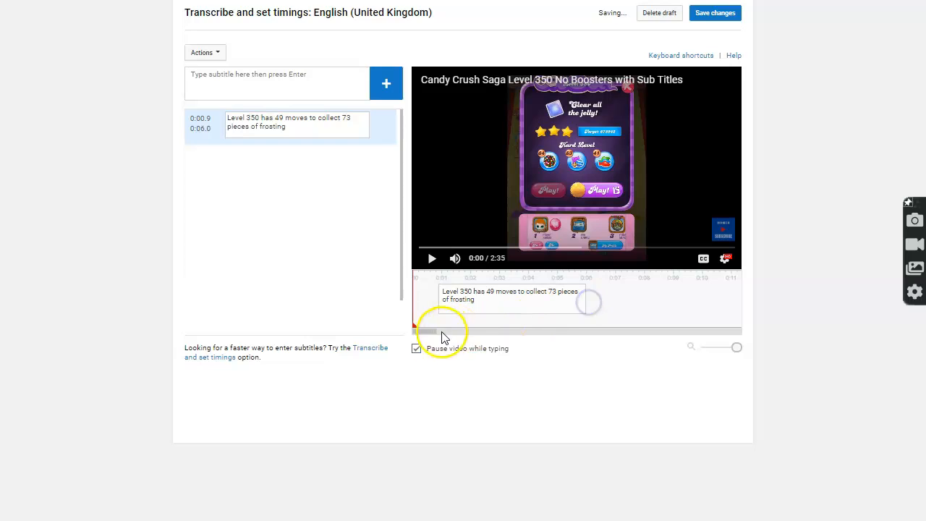
pyautogui.click(432, 260)
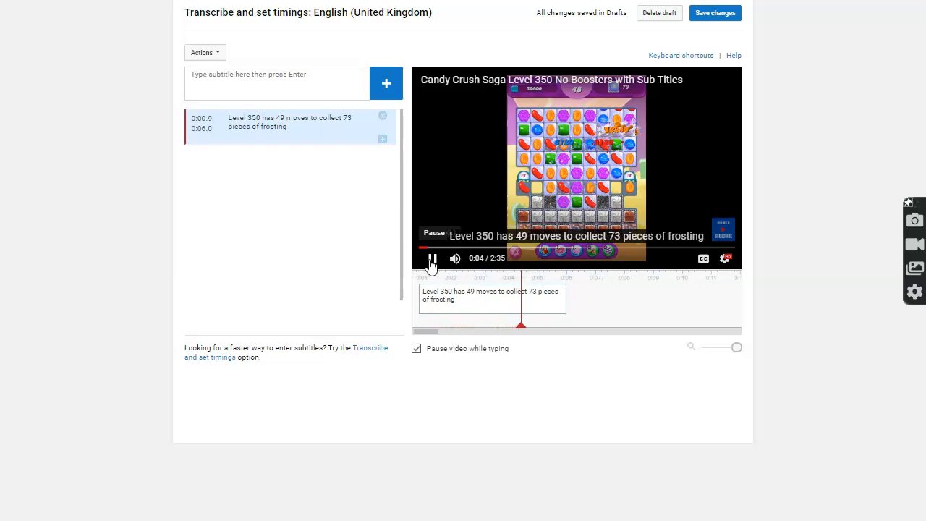
# Pause the video, return to the first subtitle's end time, and add the subtitle "Thick rows of frosting on the lower section of the board"
pyautogui.click(431, 260)
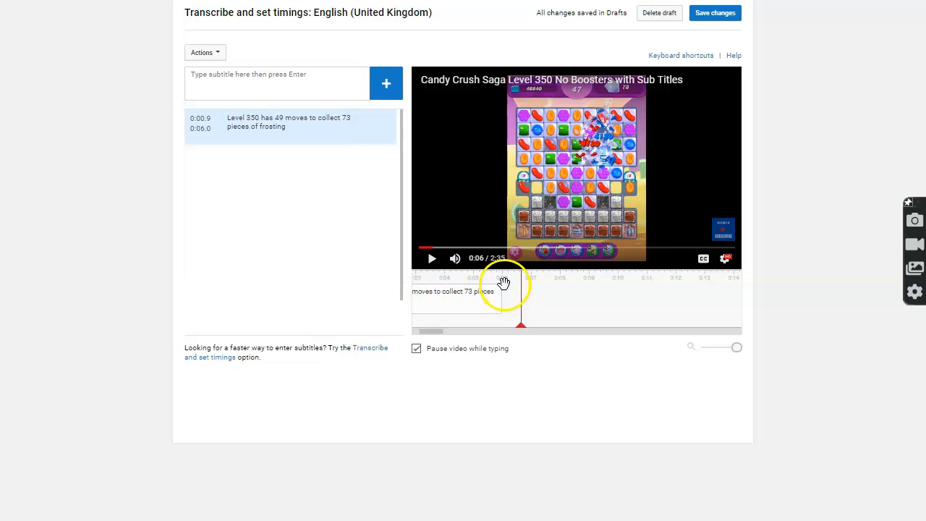
pyautogui.click(196, 128)
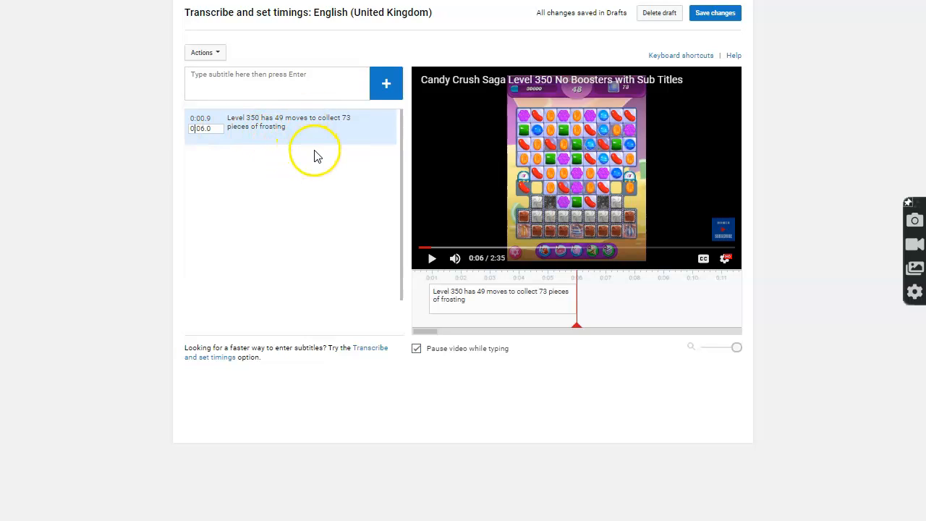
pyautogui.click(304, 85)
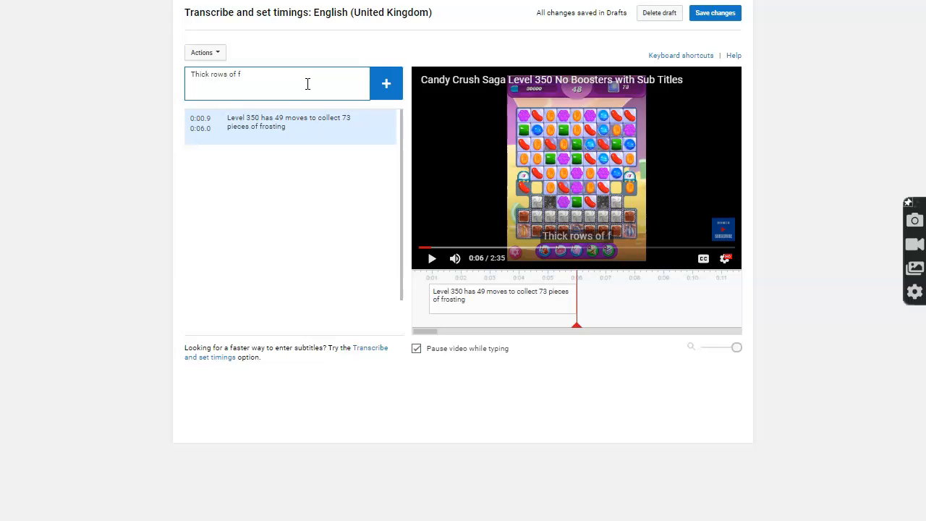
pyautogui.write('sting')
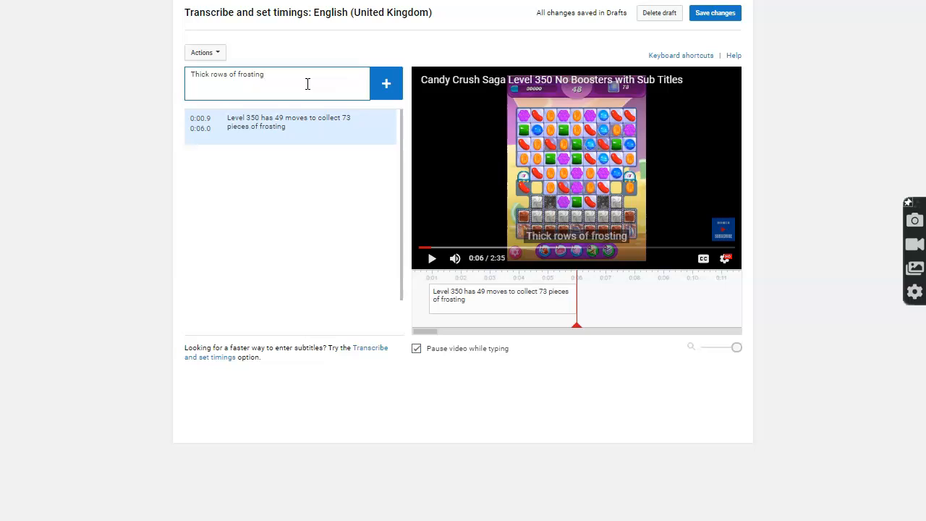
pyautogui.write(' on the lowe')
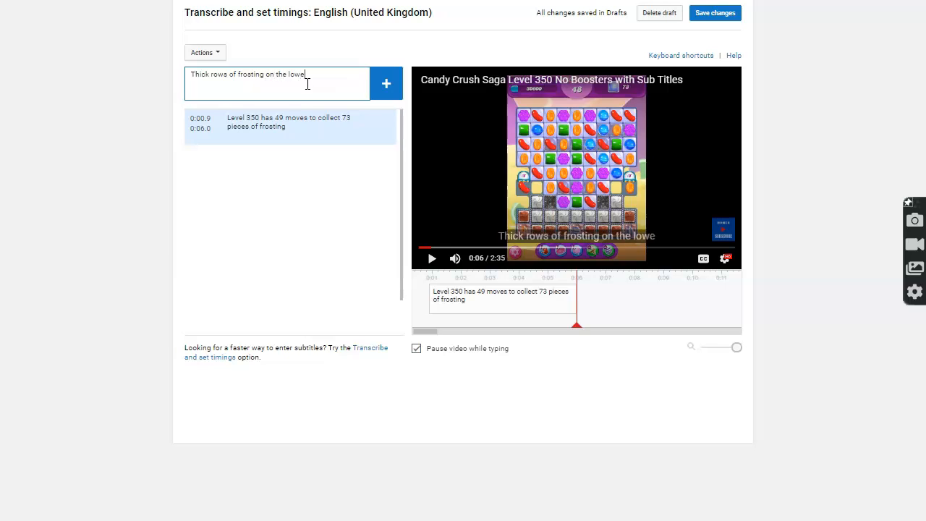
pyautogui.write('r sectio')
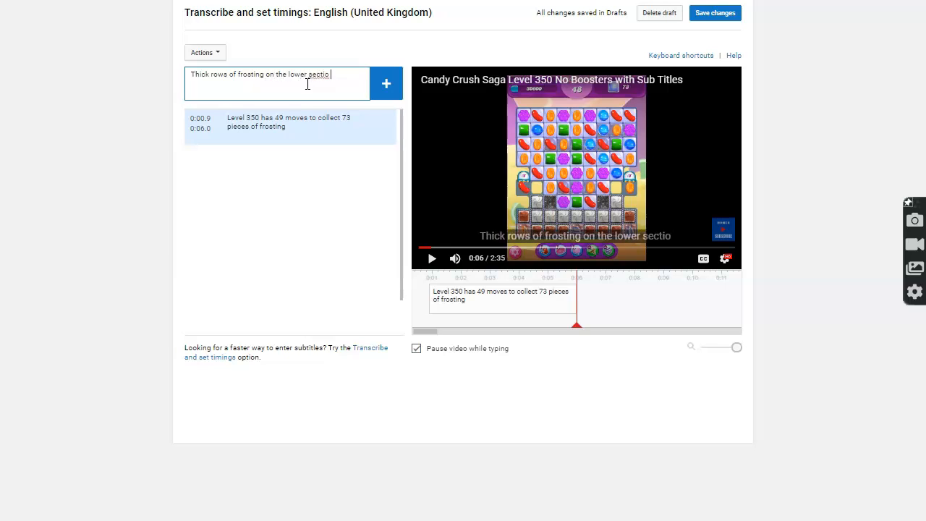
pyautogui.write('n of the board')
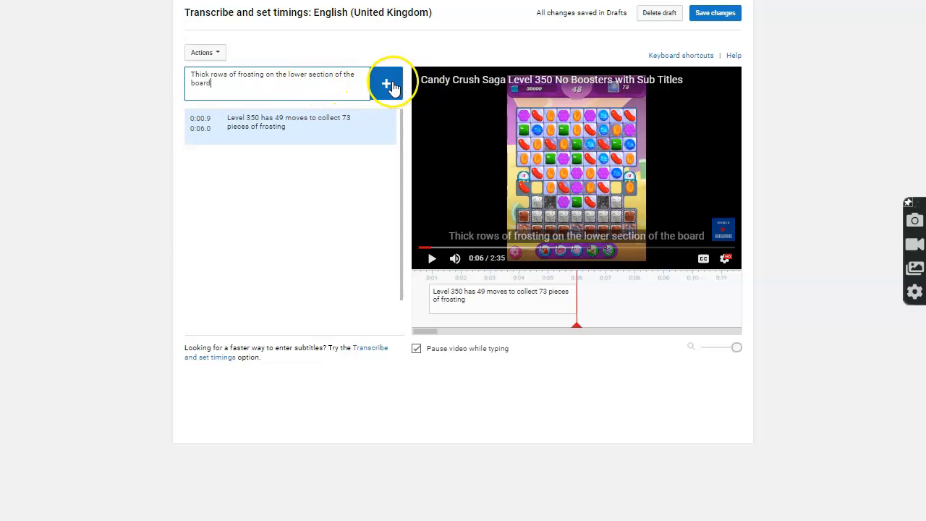
pyautogui.click(389, 87)
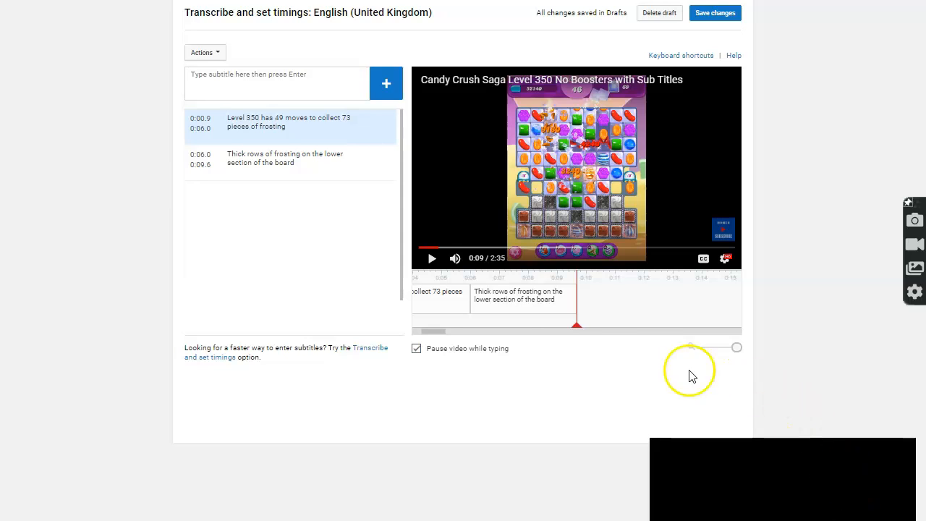
# Play the video from just before the frosting-rows subtitle to check its timing, and rewind the playhead to the opening seconds
pyautogui.click(577, 323)
pyautogui.moveTo(577, 325); pyautogui.dragTo(550, 328)
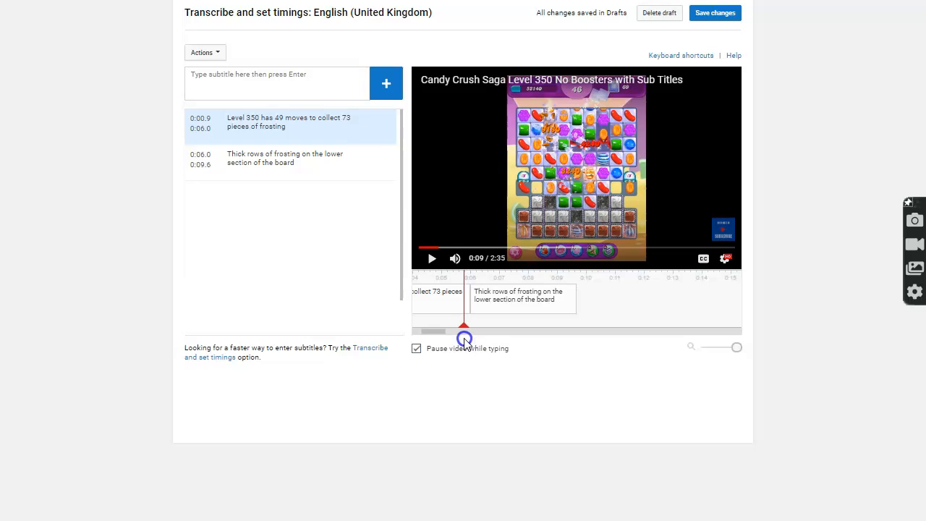
pyautogui.click(427, 268)
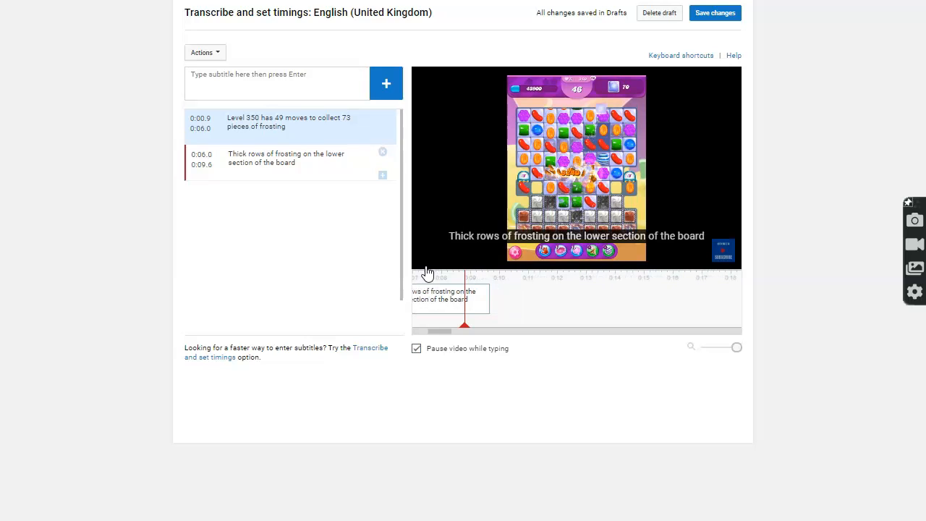
pyautogui.click(432, 263)
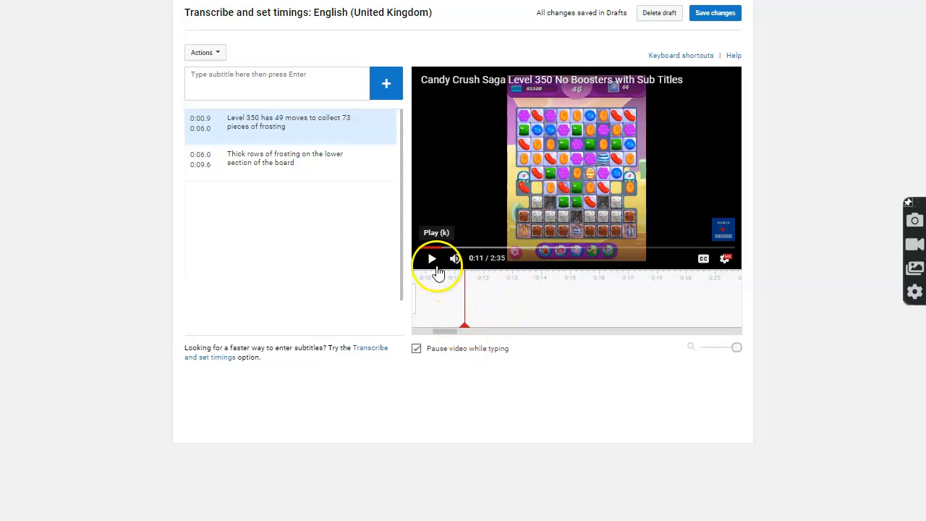
pyautogui.click(464, 325)
pyautogui.moveTo(406, 327); pyautogui.dragTo(428, 330)
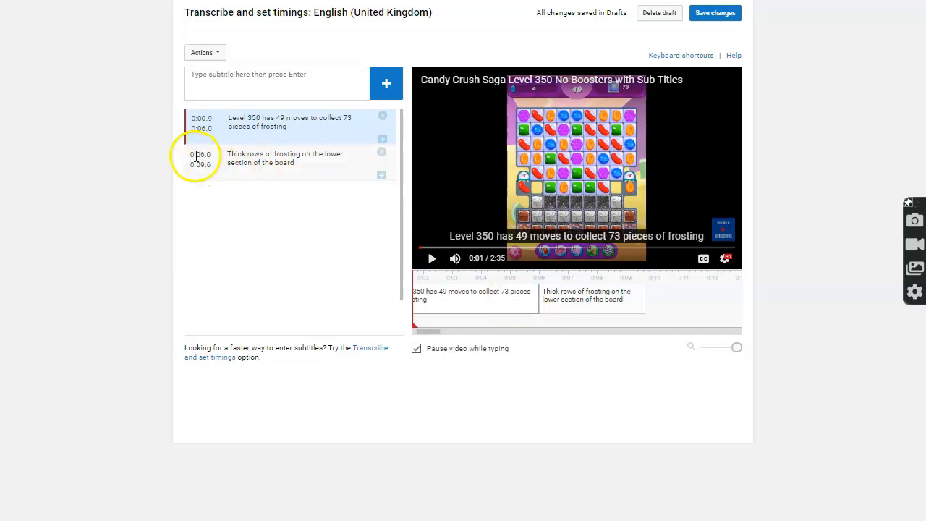
# Shift the frosting-rows subtitle along the timeline so it runs from 0:11.0 to 0:14.7
pyautogui.click(196, 155)
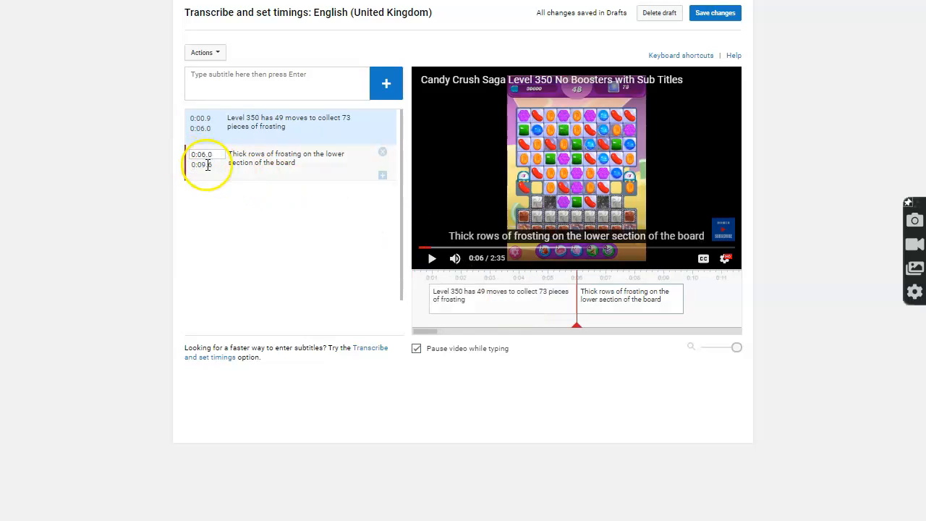
pyautogui.click(597, 308)
pyautogui.click(631, 307)
pyautogui.moveTo(631, 305); pyautogui.dragTo(682, 307)
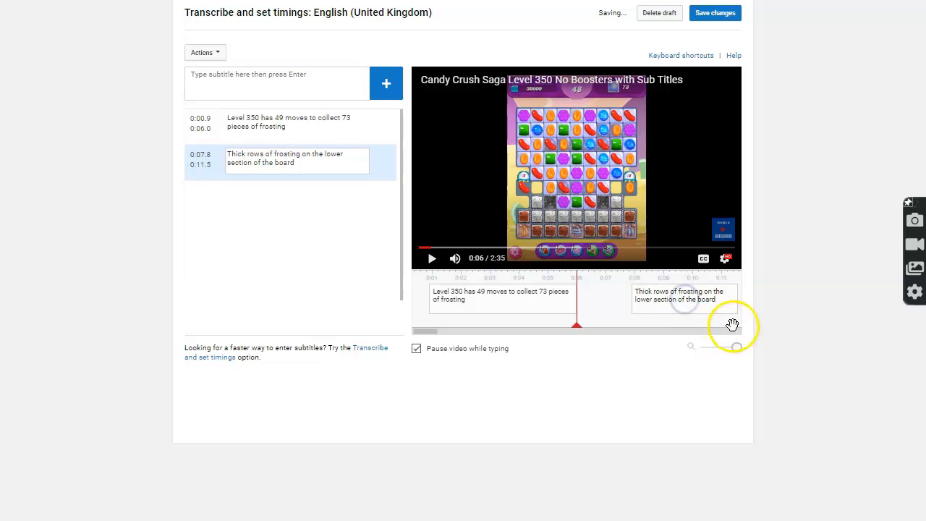
pyautogui.moveTo(435, 333)
pyautogui.mouseDown()
pyautogui.moveTo(457, 335)
pyautogui.moveTo(436, 334)
pyautogui.mouseUp()
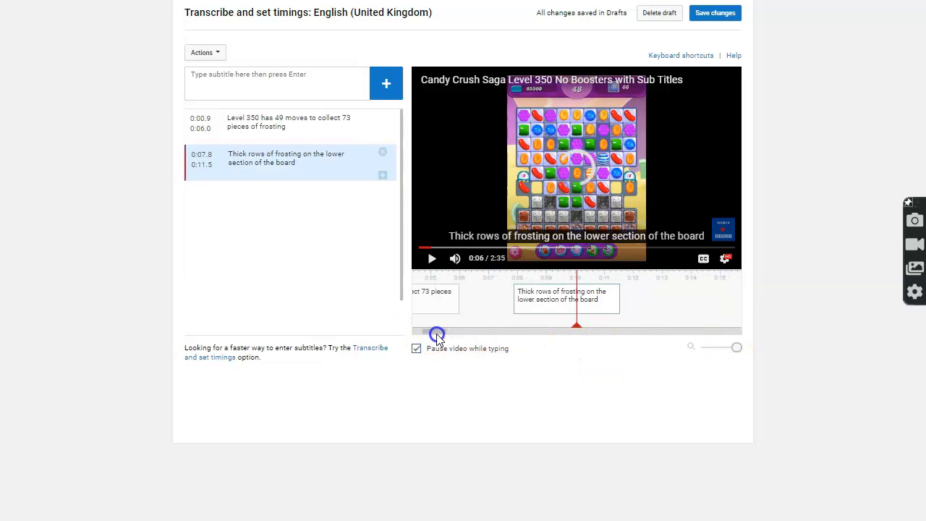
pyautogui.moveTo(575, 325); pyautogui.dragTo(636, 316)
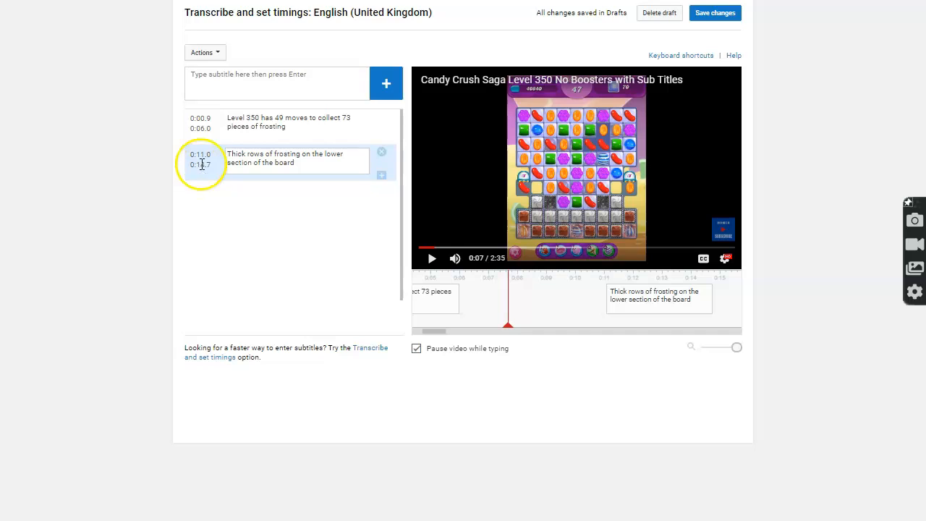
# Play the video from just before 0:06 through the shifted frosting-rows subtitle and pause it at 0:17
pyautogui.moveTo(507, 325); pyautogui.dragTo(448, 328)
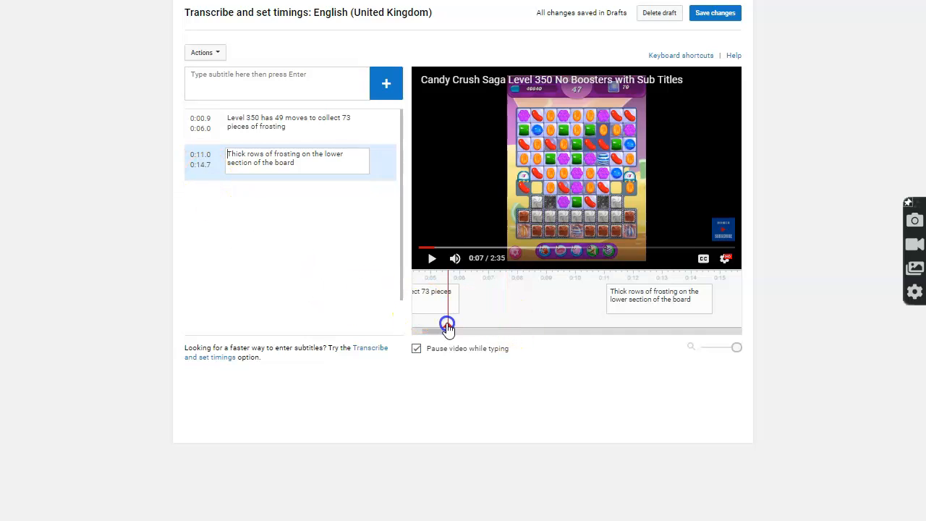
pyautogui.click(432, 258)
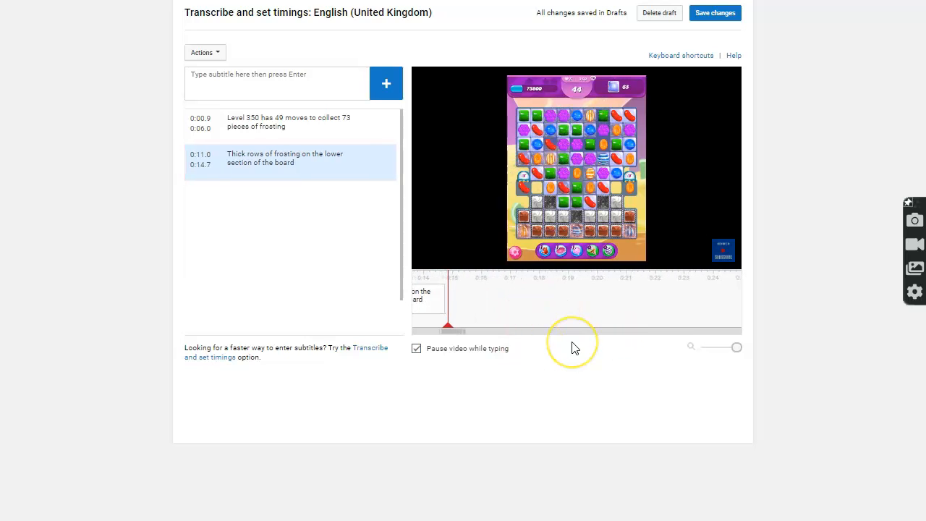
pyautogui.click(430, 262)
pyautogui.click(451, 306)
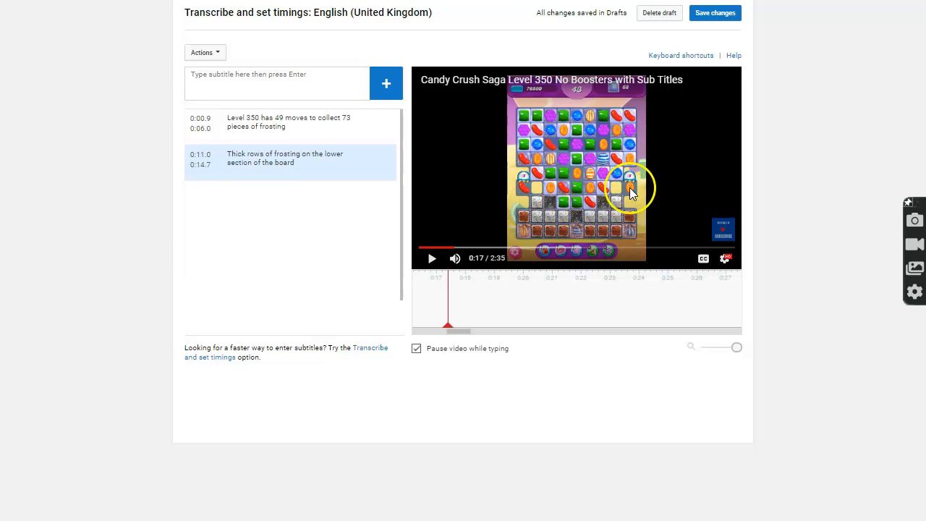
# Enter the text "Candy bombs with a countdown of 12" for a new subtitle
pyautogui.click(251, 86)
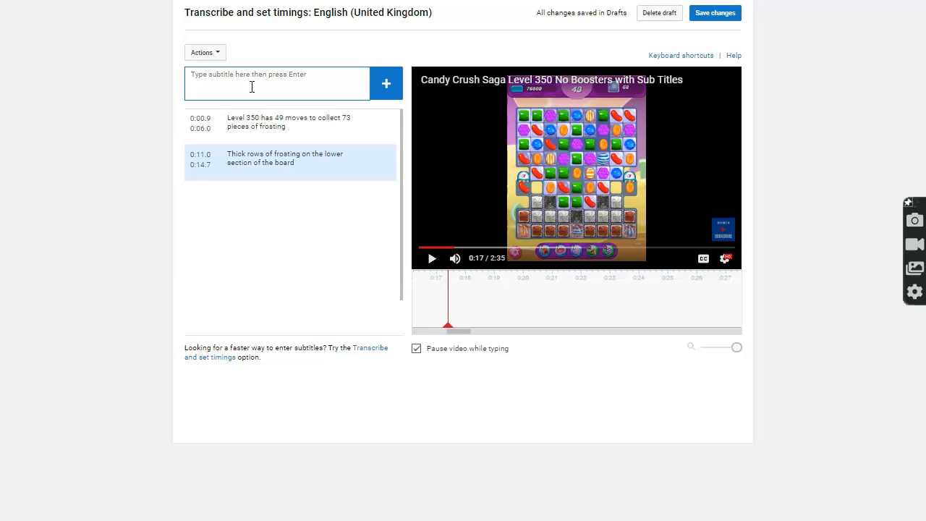
pyautogui.write('Candy bobms')
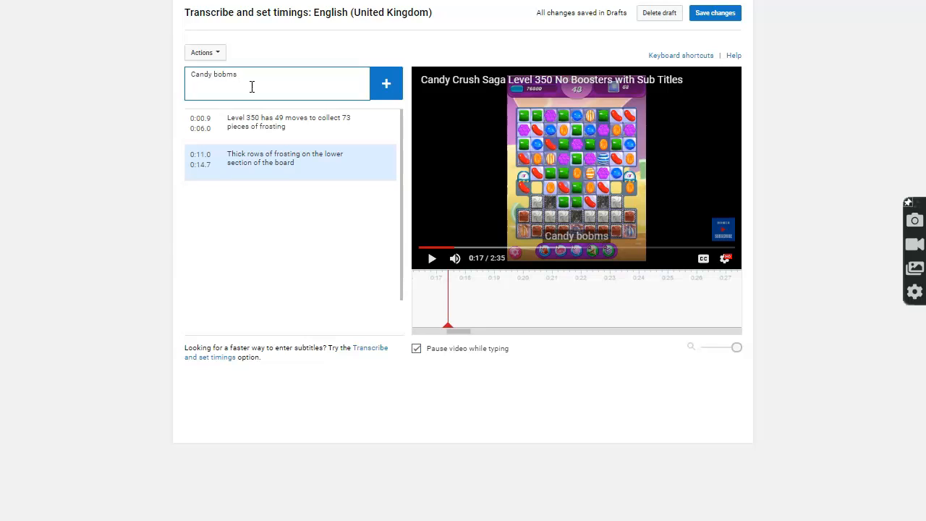
pyautogui.press('BackSpace')
pyautogui.press('BackSpace')
pyautogui.press('BackSpace')
pyautogui.write('mb')
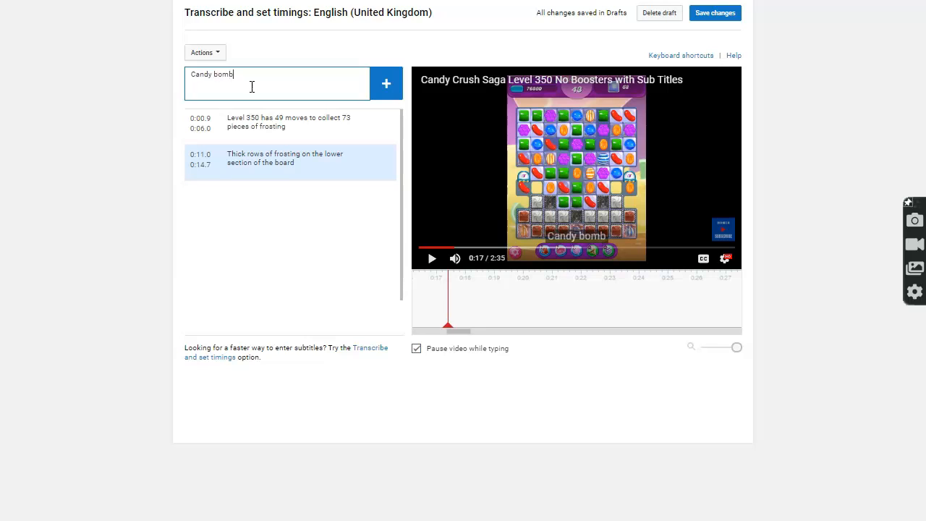
pyautogui.write('s with 12')
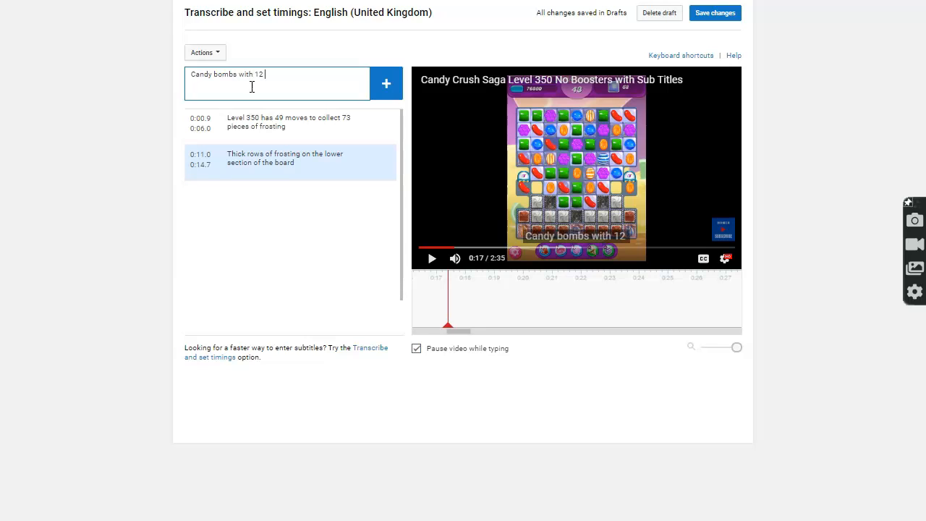
pyautogui.press('BackSpace')
pyautogui.press('BackSpace')
pyautogui.press('BackSpace')
pyautogui.write('a')
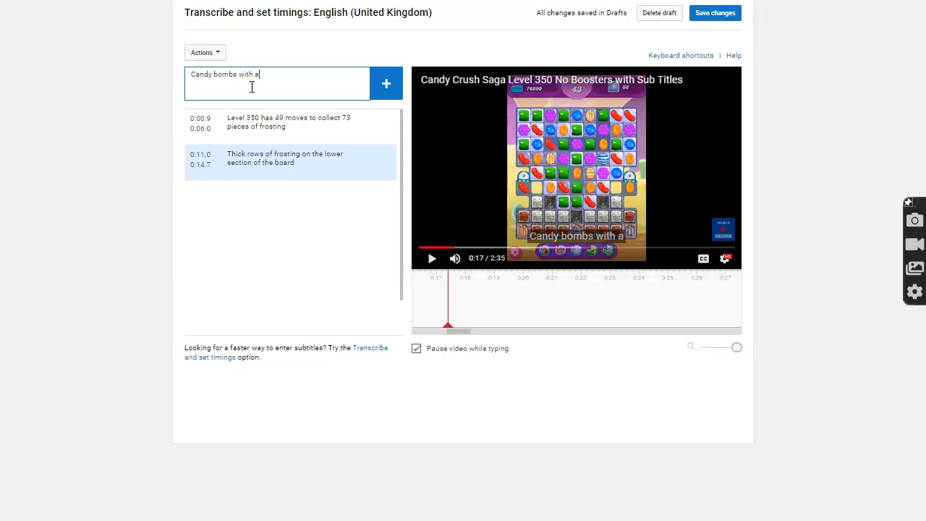
pyautogui.write(' countdown of ')
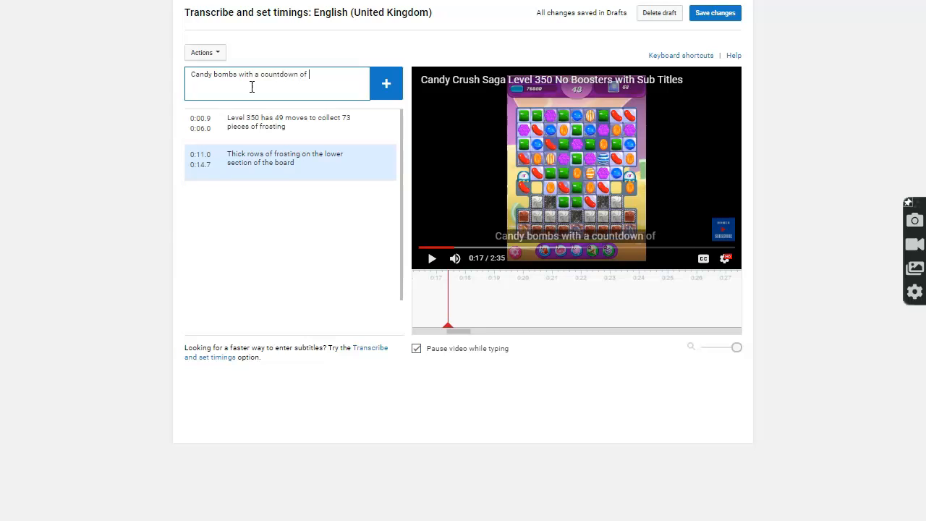
pyautogui.write('23')
pyautogui.press('BackSpace')
pyautogui.press('BackSpace')
pyautogui.write('12')
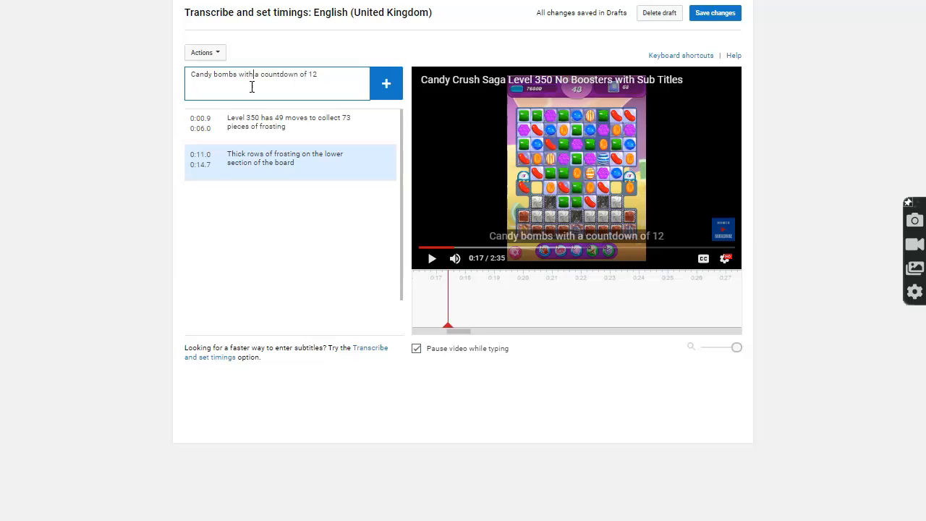
# Reword the new subtitle to "Candy bomb dispensers with a countdown of 12" and add it to the subtitle list
pyautogui.press('BackSpace')
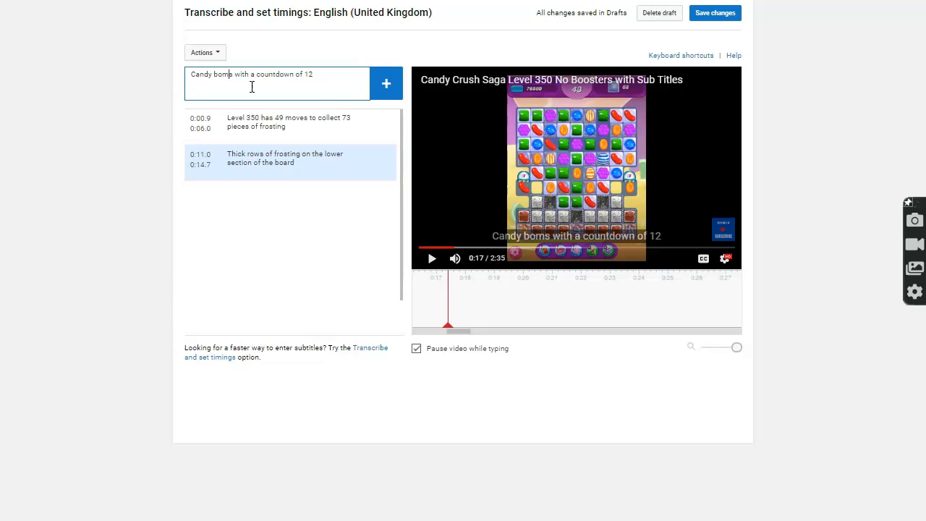
pyautogui.press('BackSpace')
pyautogui.write('b dispen')
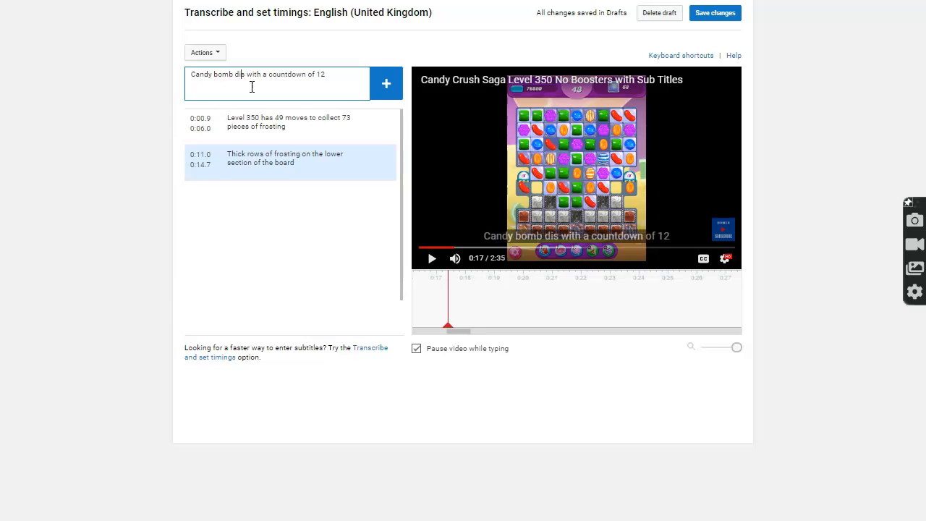
pyautogui.write('ser')
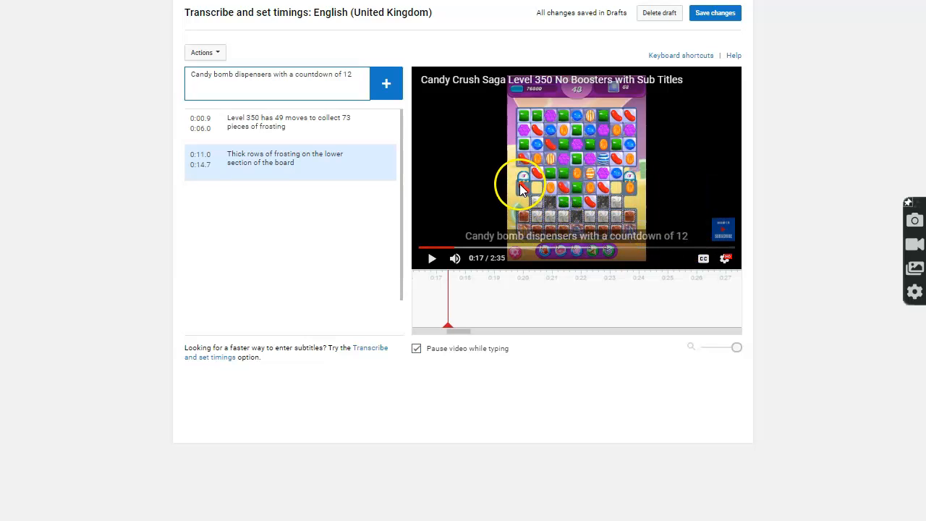
pyautogui.click(387, 88)
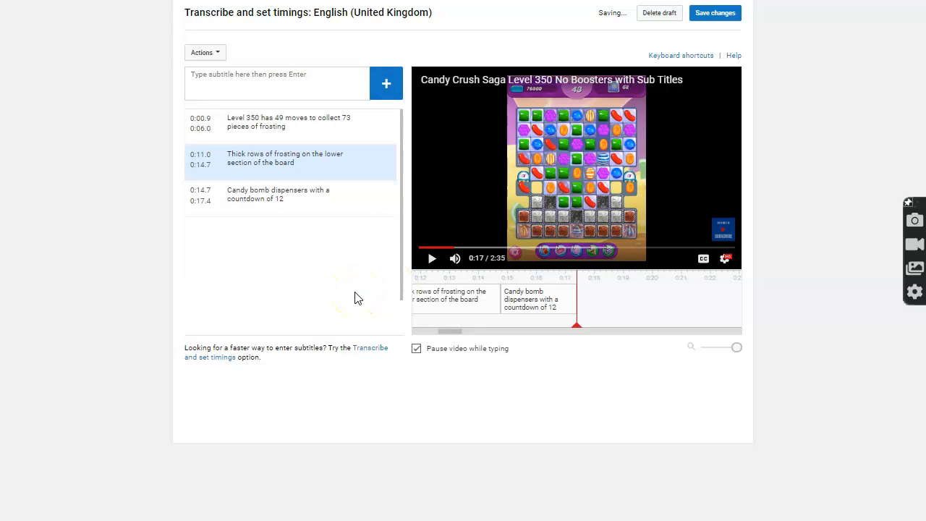
# Play the video on to 0:31, pause it, and move the playhead back to about 0:30
pyautogui.click(432, 259)
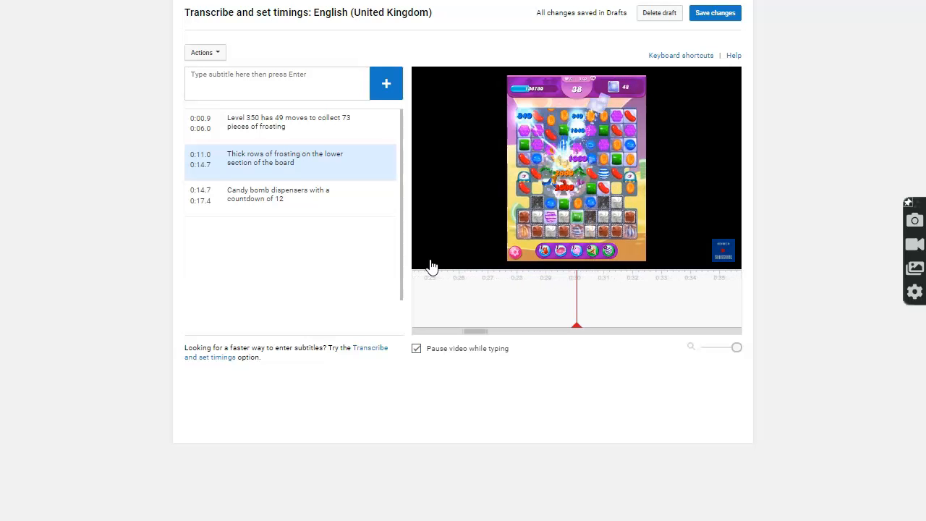
pyautogui.click(432, 263)
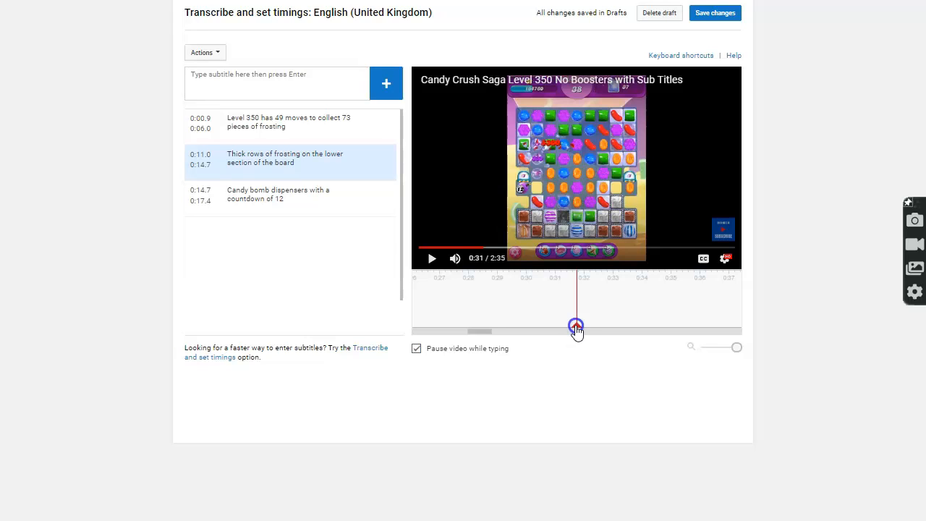
pyautogui.moveTo(576, 327); pyautogui.dragTo(527, 325)
# Try to set the start time of the candy bomb dispensers subtitle to 0:30.7
pyautogui.click(201, 199)
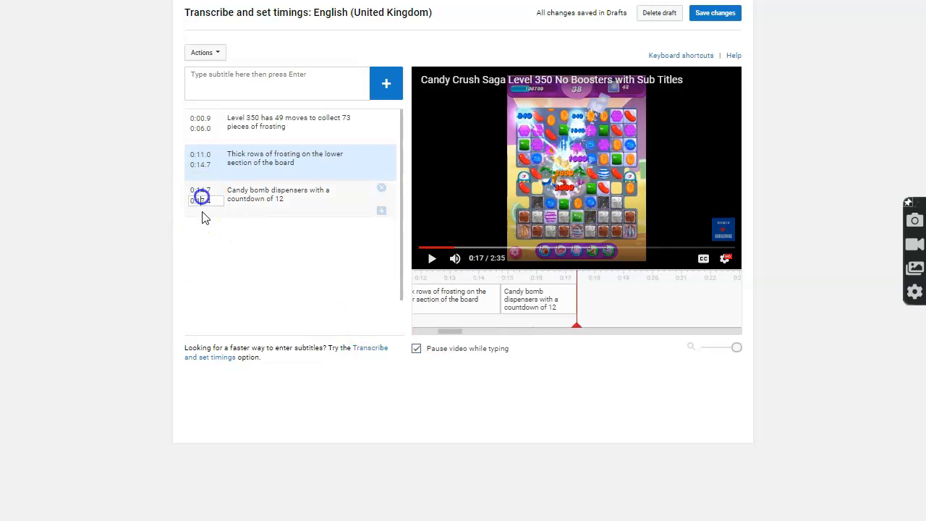
pyautogui.click(202, 188)
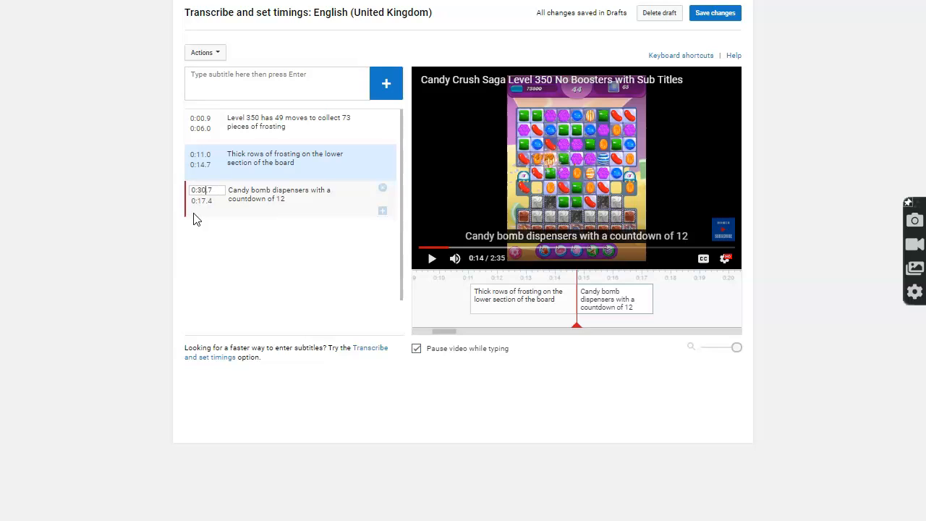
pyautogui.click(236, 239)
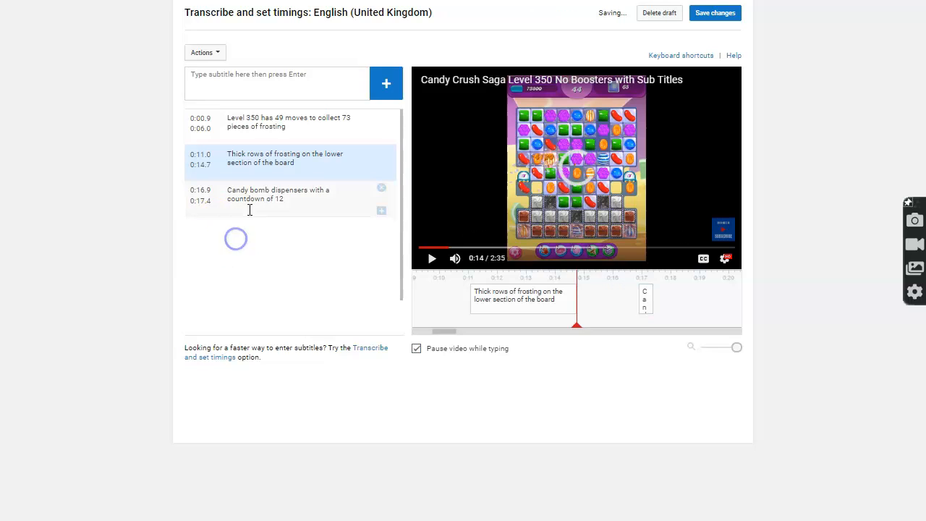
# Set the candy bomb dispensers subtitle to start at 0:30.9 and end at 0:40.4
pyautogui.click(205, 200)
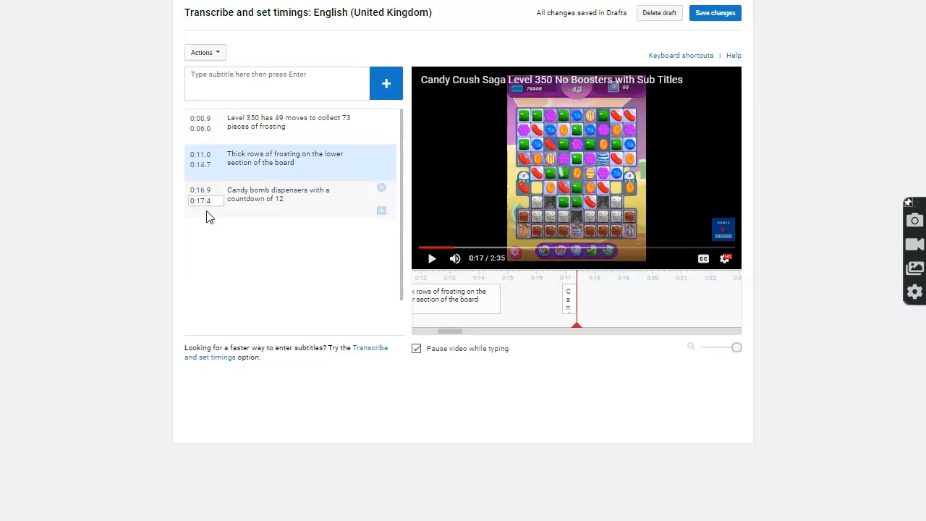
pyautogui.click(214, 222)
pyautogui.click(208, 190)
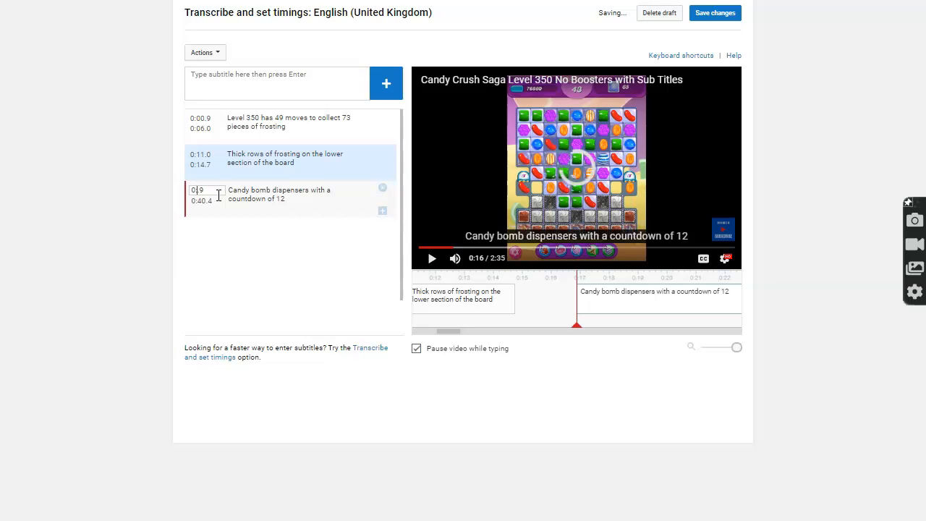
pyautogui.press('Return')
pyautogui.click(290, 280)
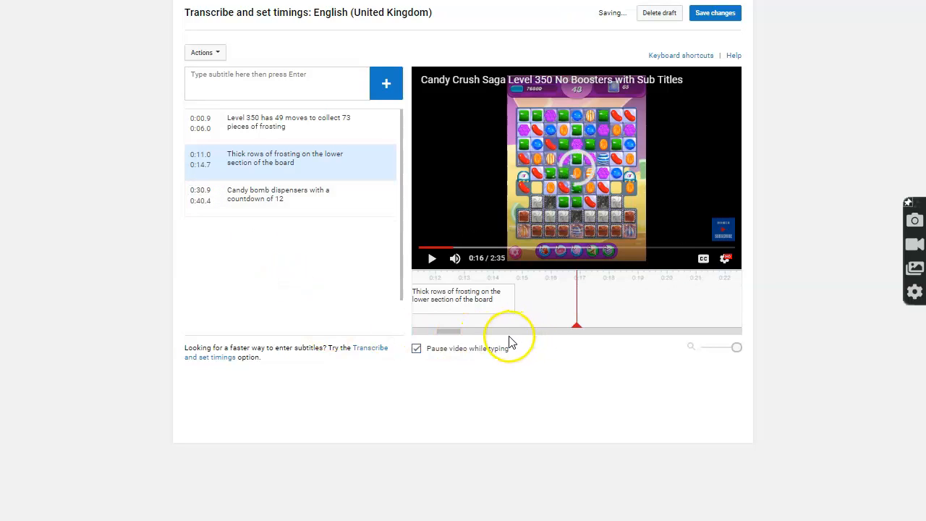
# Play the video from about 0:31 to 0:41 to check the timing of the candy bomb dispensers subtitle
pyautogui.moveTo(458, 334); pyautogui.dragTo(480, 341)
pyautogui.moveTo(482, 341); pyautogui.dragTo(489, 344)
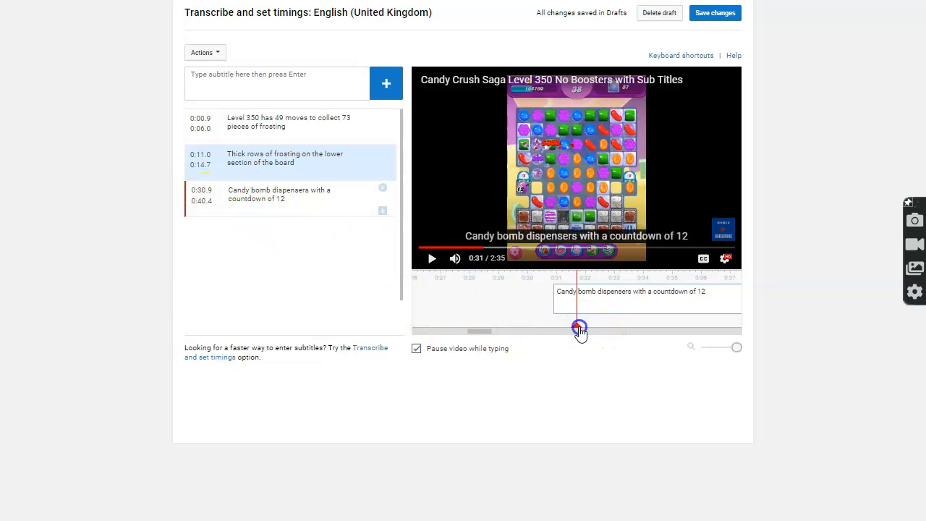
pyautogui.click(431, 259)
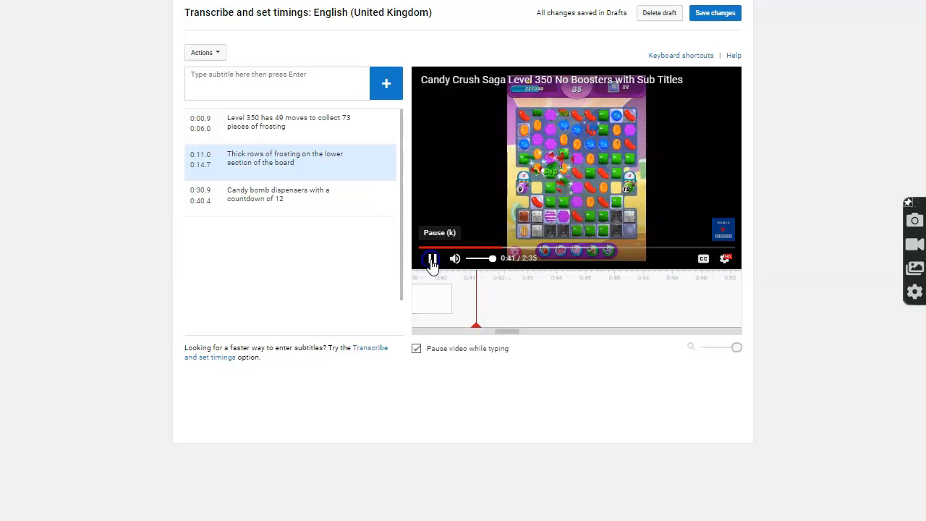
pyautogui.click(432, 262)
# Shorten the candy bomb dispensers subtitle by setting its end time to 0:37.4
pyautogui.click(207, 204)
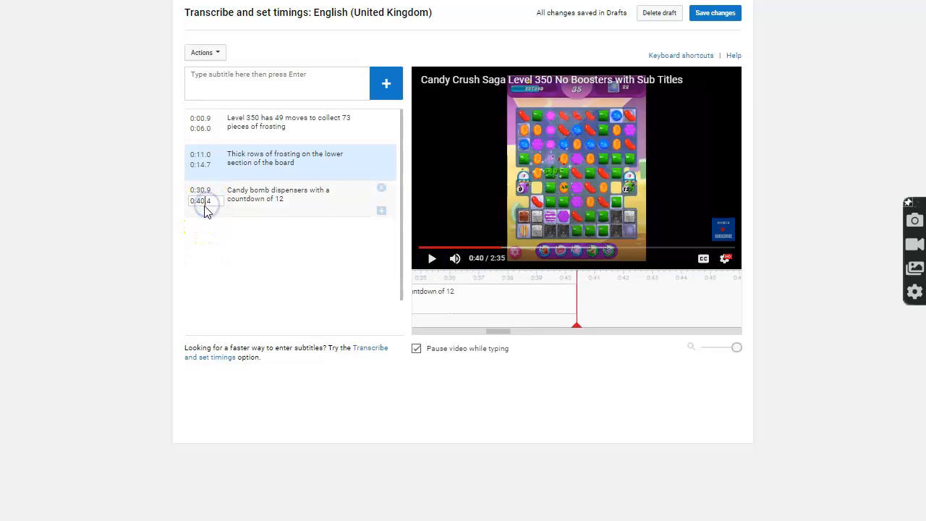
pyautogui.click(202, 202)
pyautogui.doubleClick(196, 200)
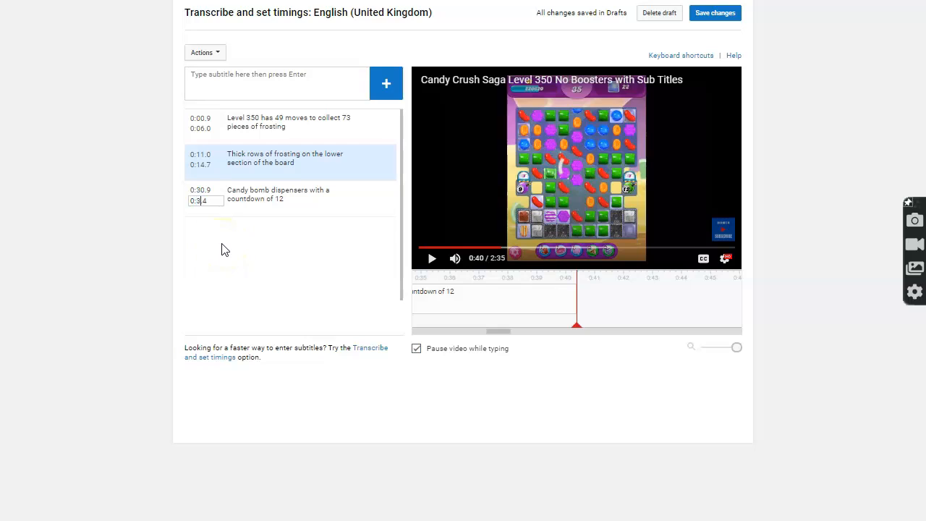
pyautogui.click(244, 265)
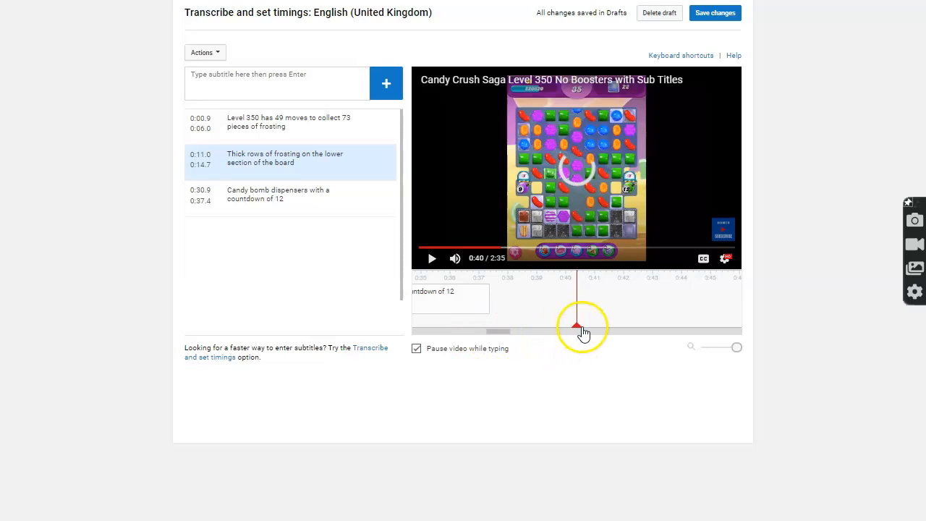
# Add the subtitle "Plenty of room to make specials on the top area to blast through the board"
pyautogui.click(317, 80)
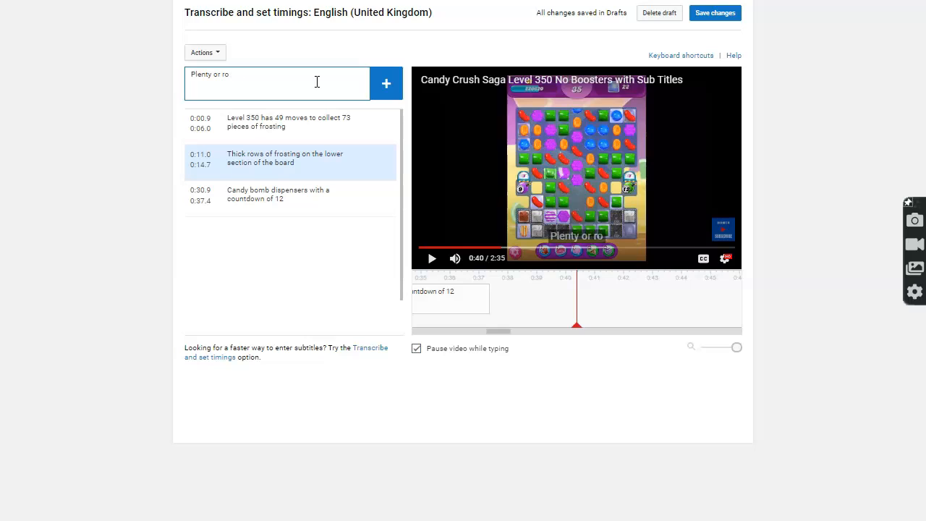
pyautogui.write('Plenty of room to make specials')
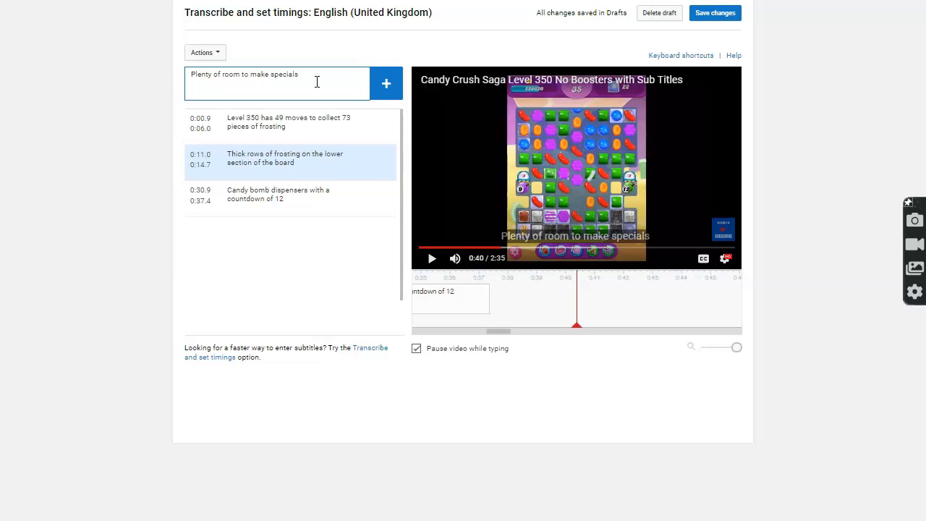
pyautogui.write('on ')
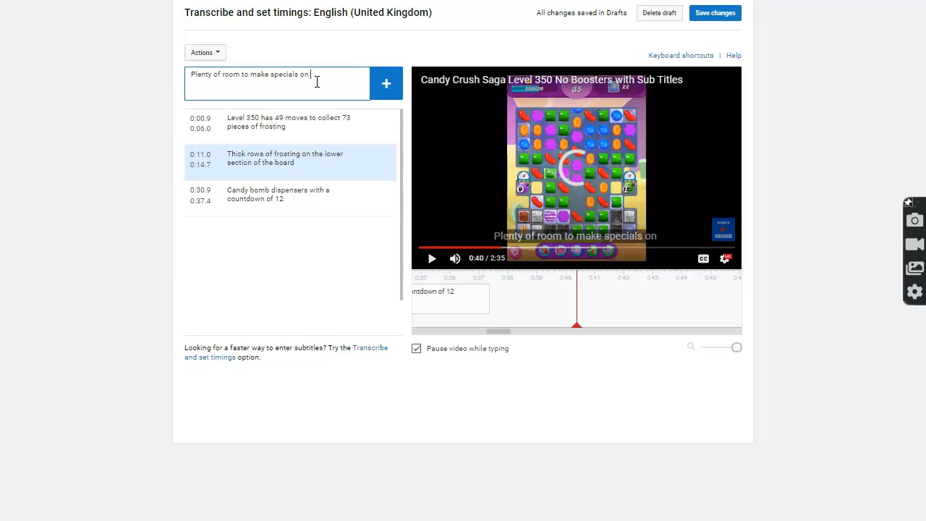
pyautogui.write('the top area to blast through the board')
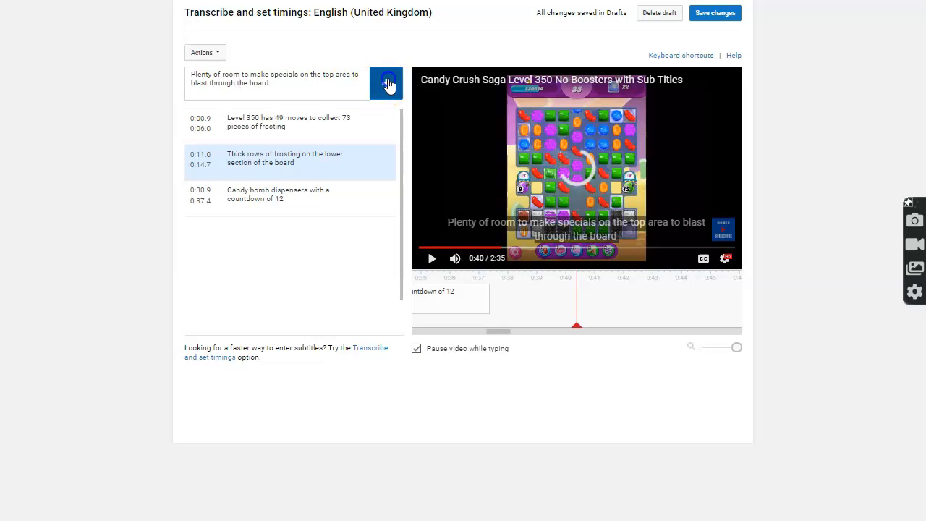
pyautogui.click(387, 83)
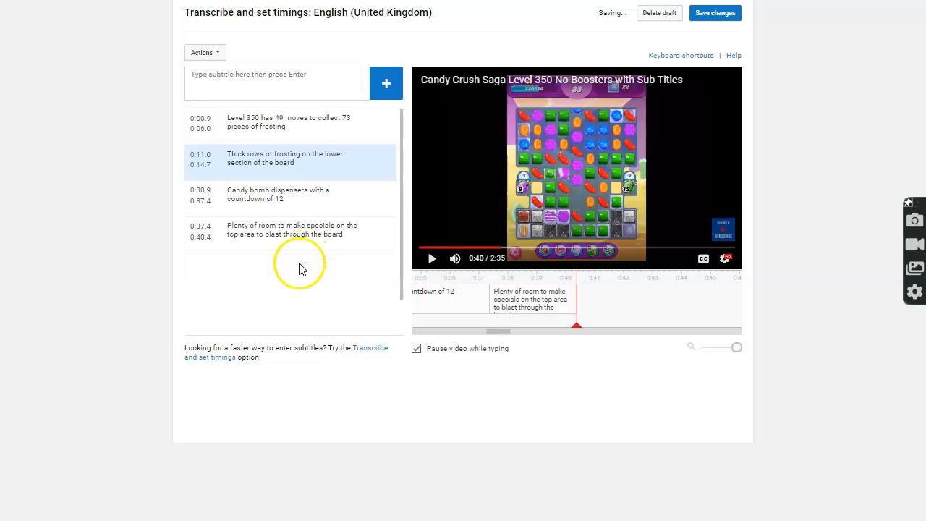
# Move the "Plenty of room to make specials" subtitle along the timeline to run from 0:42.5 to 0:45.5
pyautogui.moveTo(494, 306)
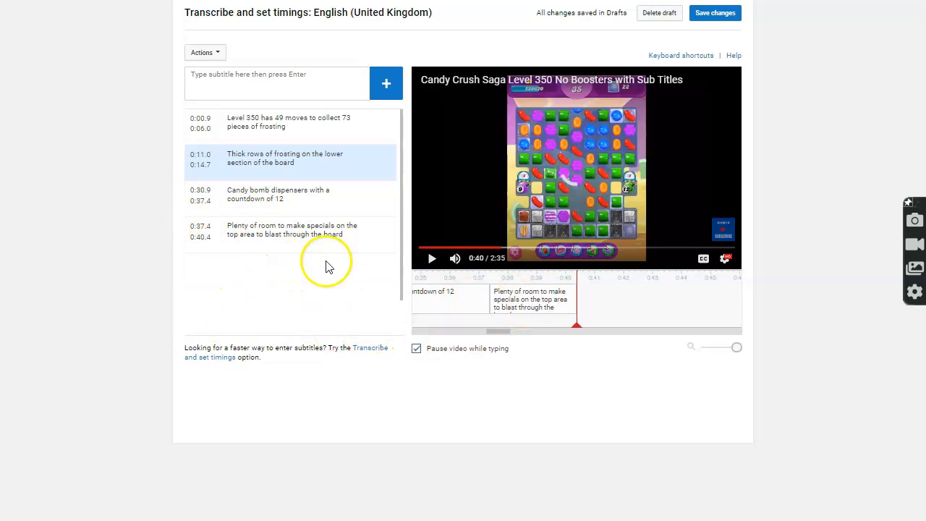
pyautogui.click(534, 305)
pyautogui.moveTo(534, 305); pyautogui.dragTo(681, 301)
# Rewind to the start and play the video to about 1:04 to review all the subtitles
pyautogui.click(580, 330)
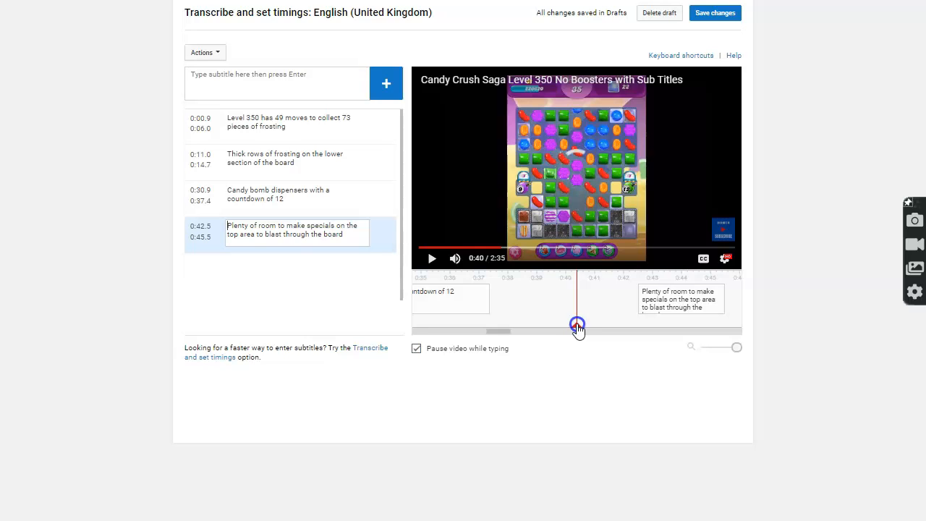
pyautogui.moveTo(505, 331); pyautogui.dragTo(395, 321)
pyautogui.click(421, 330)
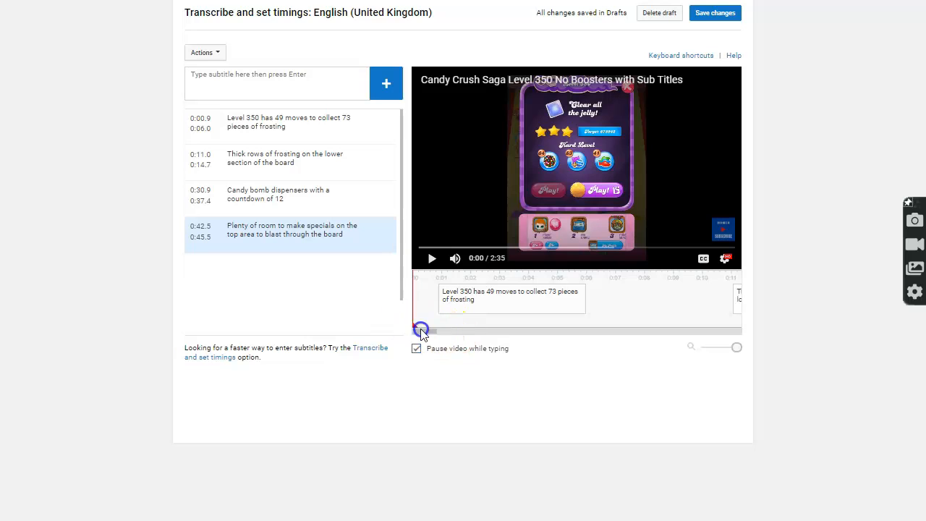
pyautogui.click(431, 260)
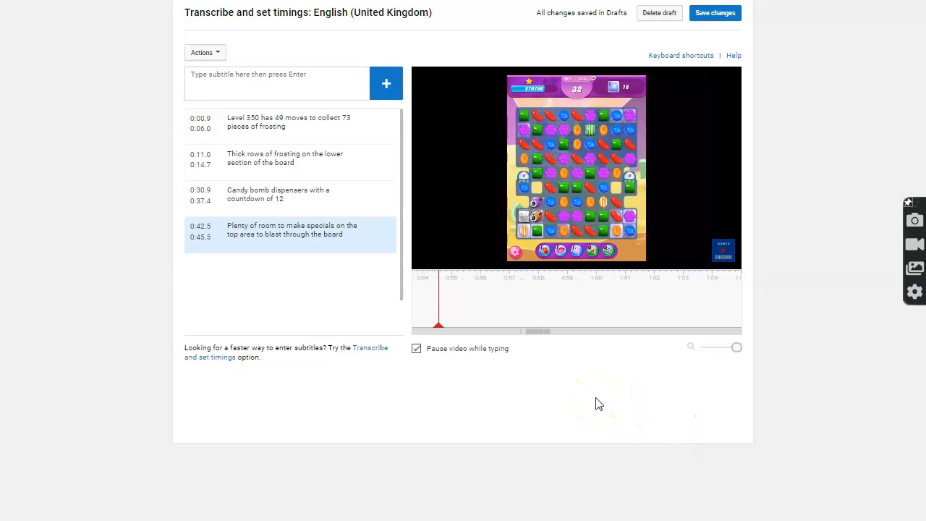
pyautogui.click(575, 395)
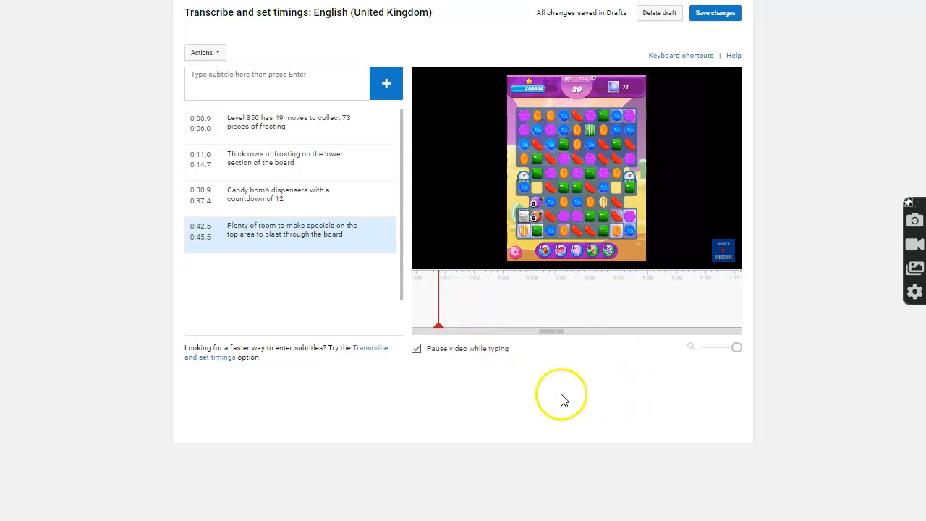
pyautogui.click(431, 259)
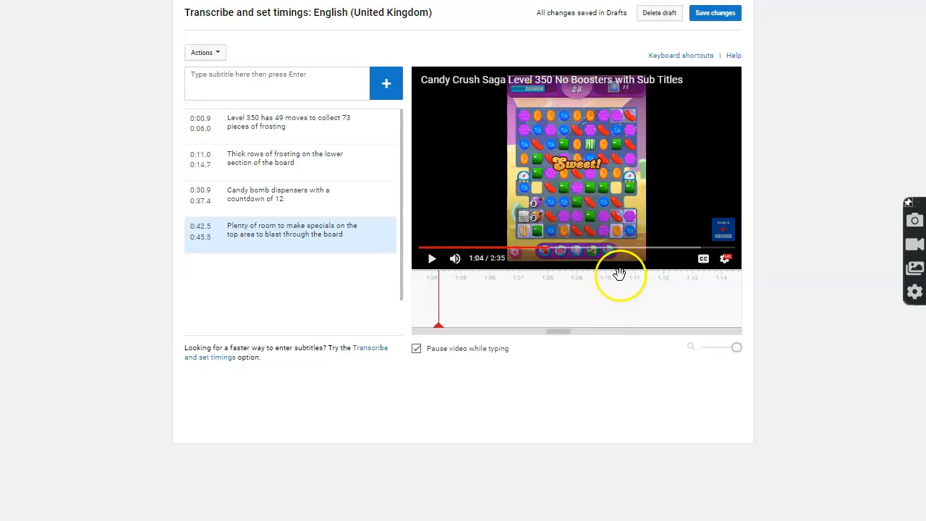
# Save the changes to publish the English (United Kingdom) subtitles
pyautogui.click(721, 21)
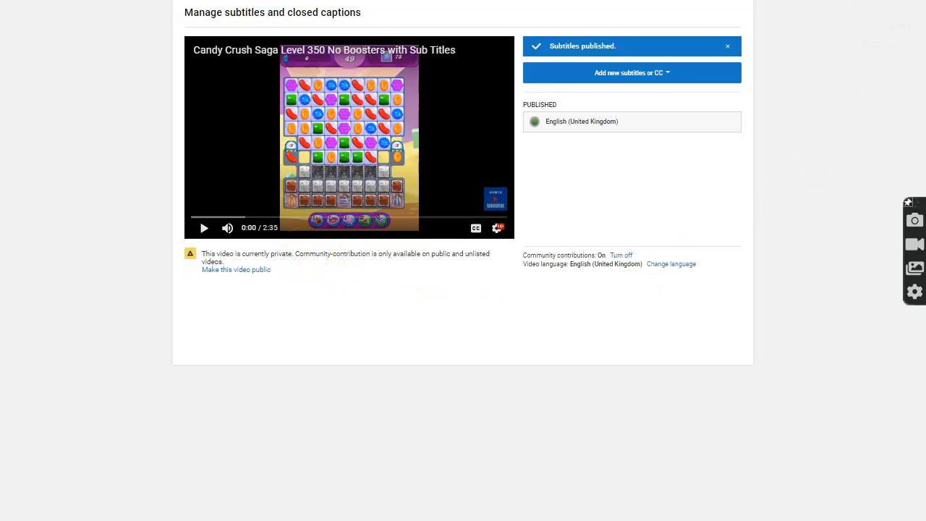
pyautogui.click(451, 365)
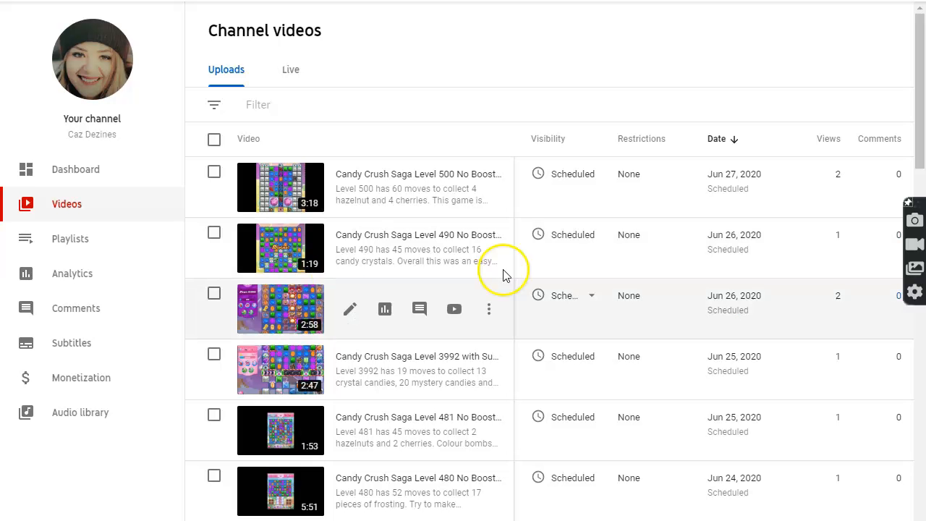
# Find the private Candy Crush Saga Level 350 video in the channel's uploads and open it for viewing
pyautogui.scroll(-3, 559, 255)
pyautogui.scroll(-7, 559, 254)
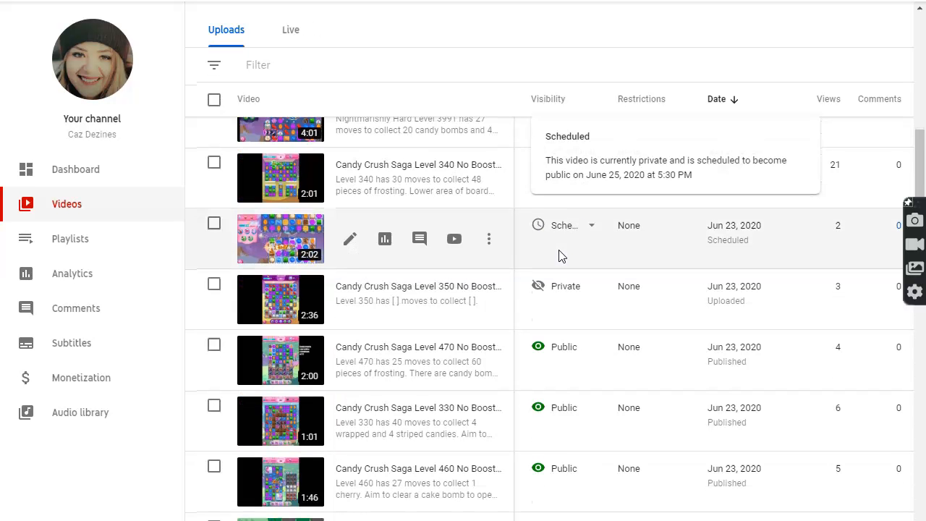
pyautogui.click(476, 269)
pyautogui.scroll(2, 488, 251)
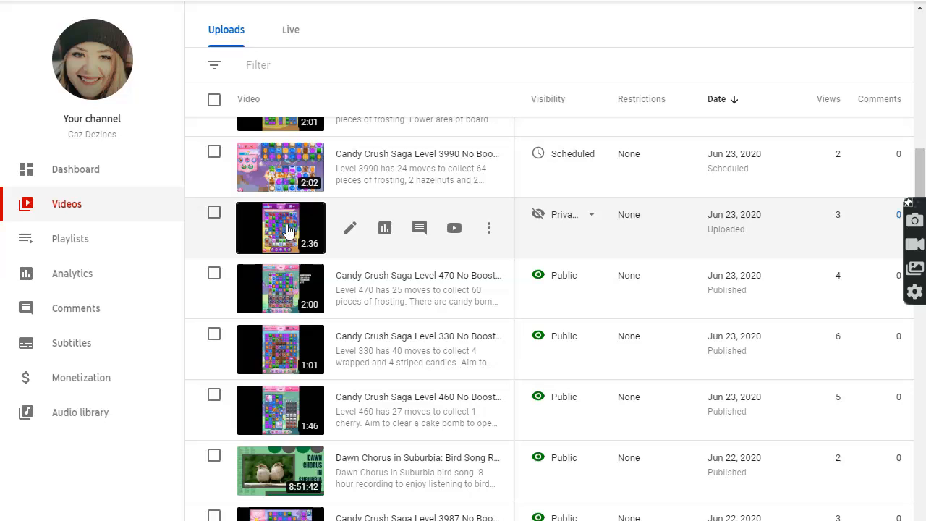
pyautogui.click(287, 230)
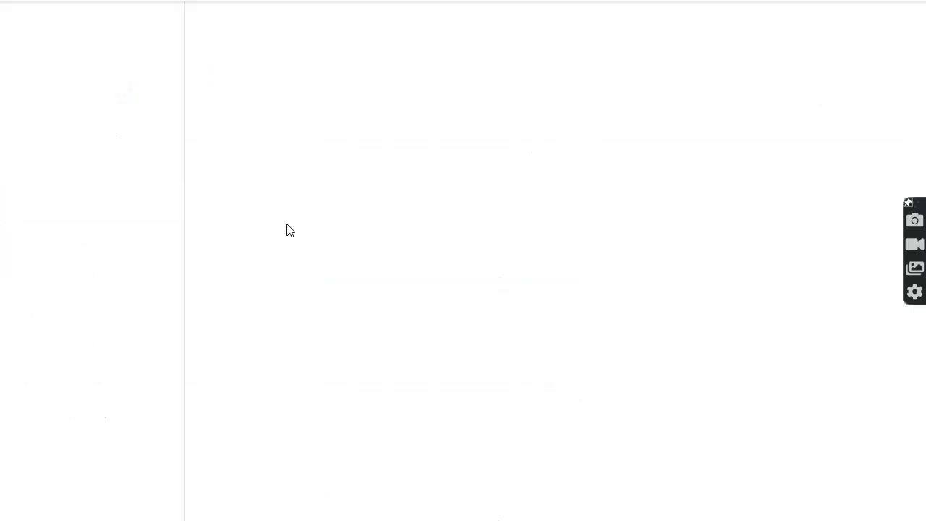
pyautogui.click(89, 101)
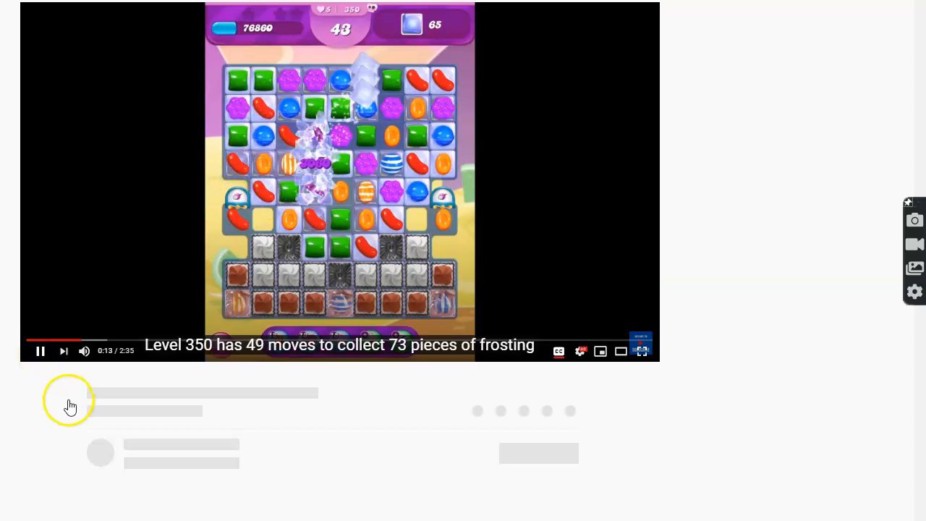
# Dismiss the Subtitles for YouTube pop-up and replay the video from near the start to 0:13 to check the subtitles
pyautogui.click(40, 354)
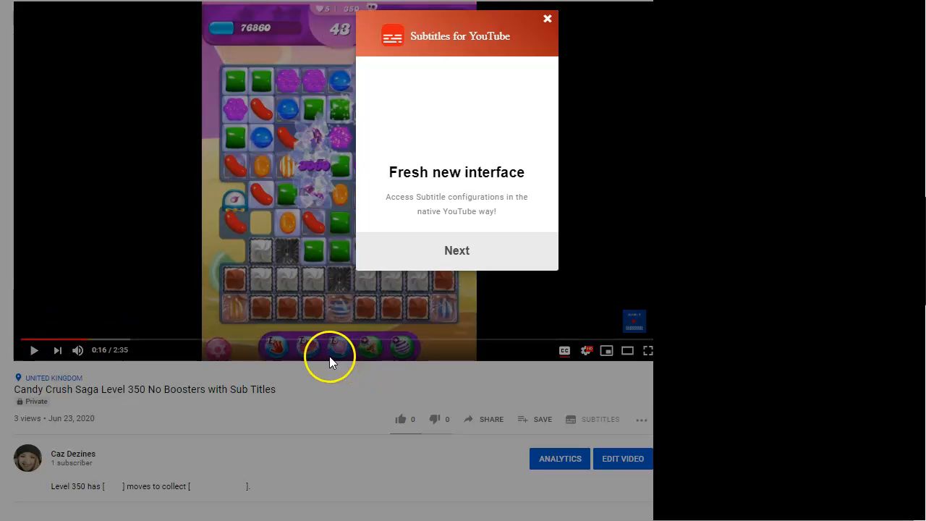
pyautogui.click(548, 22)
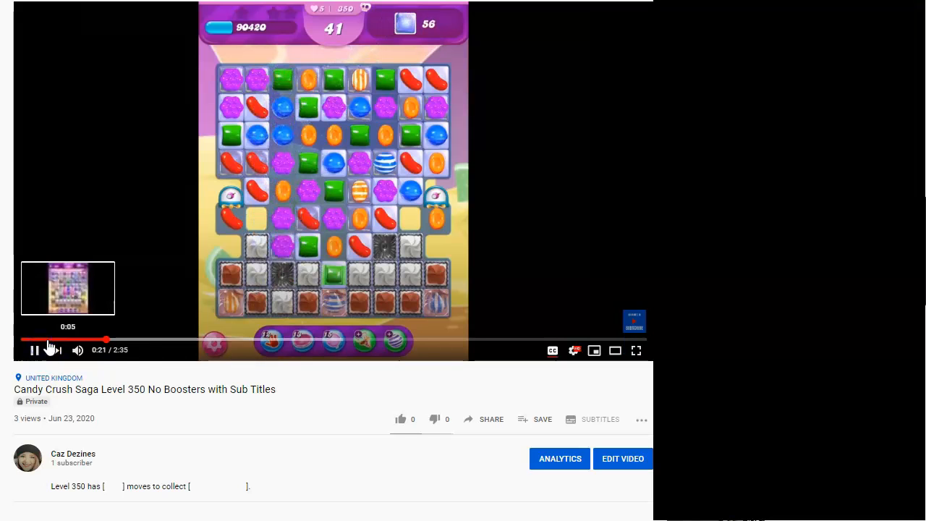
pyautogui.moveTo(114, 337); pyautogui.dragTo(36, 340)
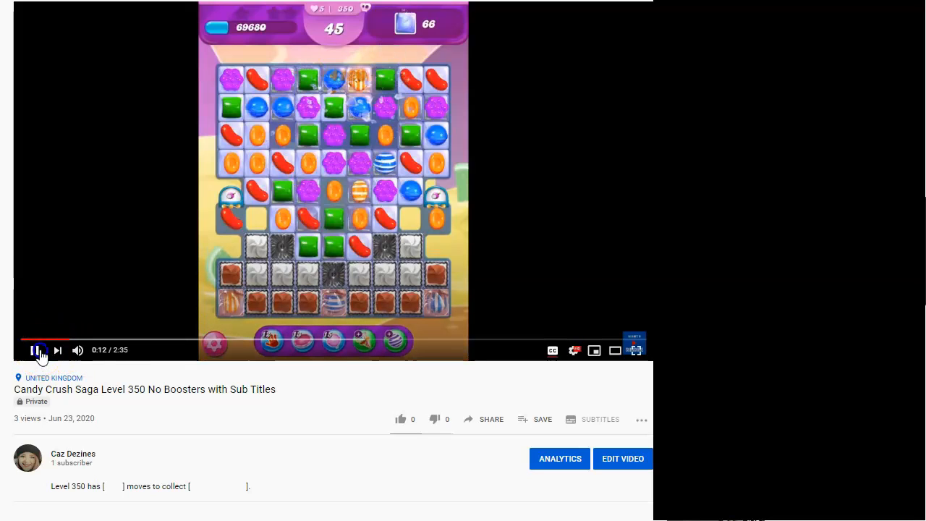
pyautogui.press('space')
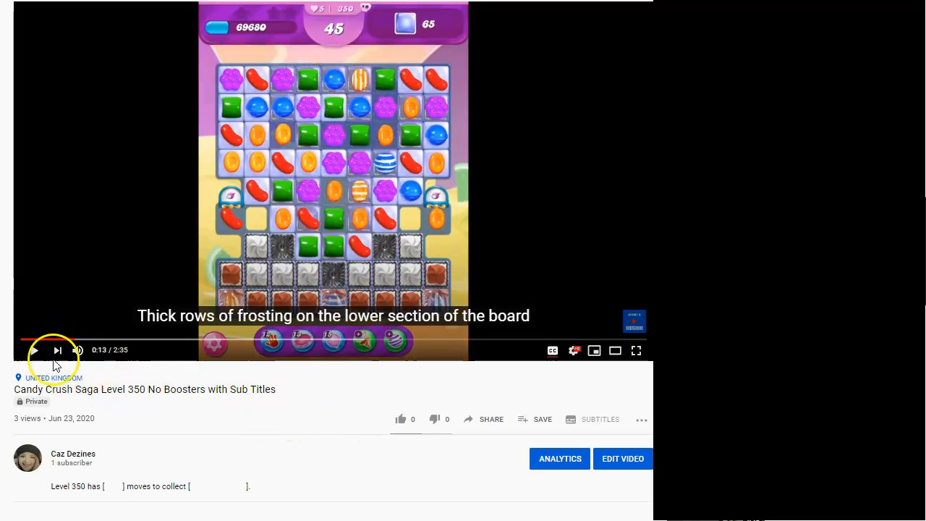
# Turn the subtitles off, play the video on to 0:24, and turn the subtitles back on
pyautogui.click(554, 358)
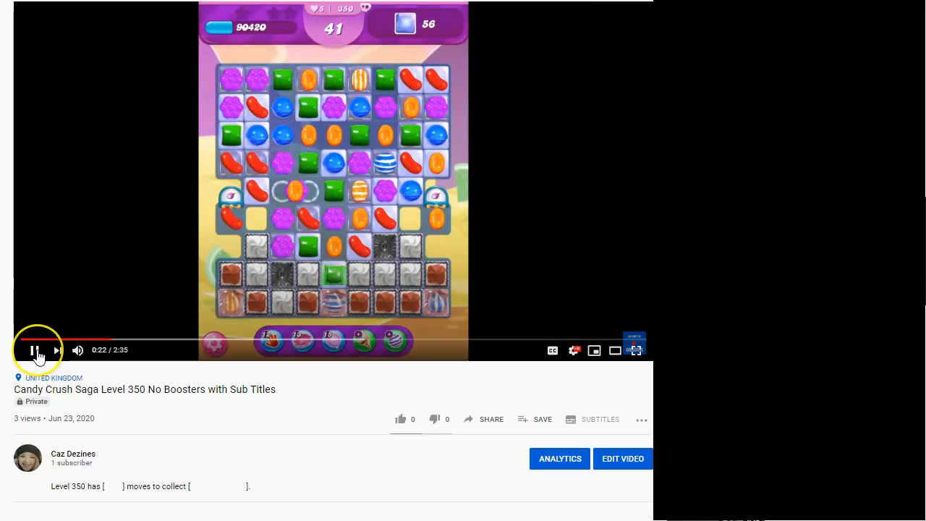
pyautogui.click(35, 353)
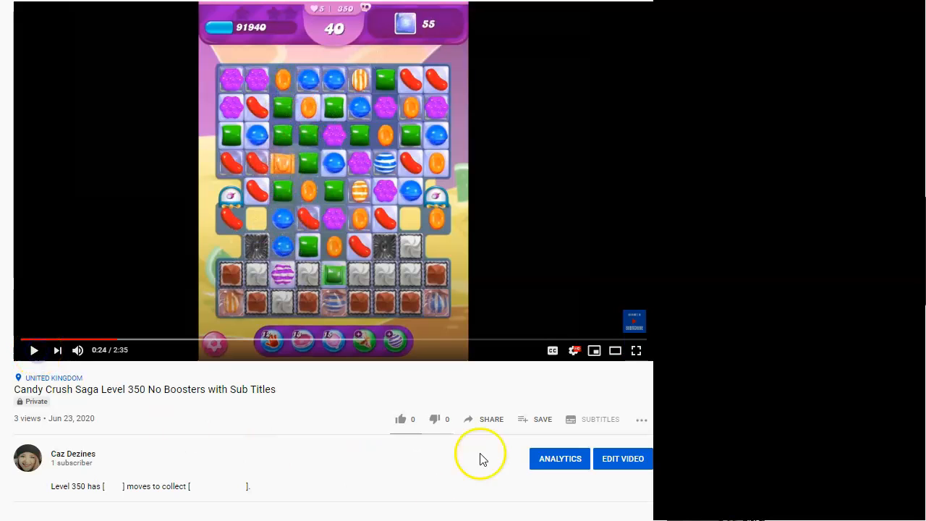
pyautogui.click(554, 353)
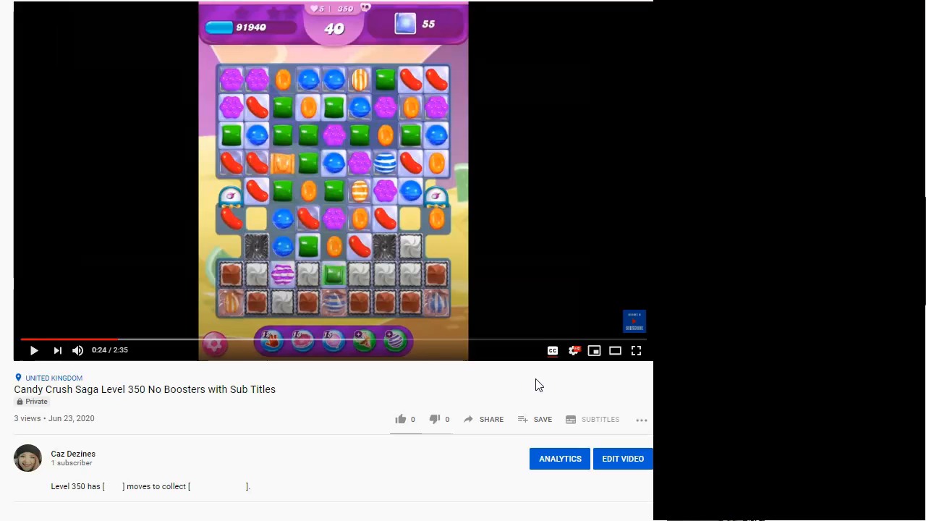
# Review the player's subtitle setting and the available video quality options, leaving the quality on Auto
pyautogui.click(574, 352)
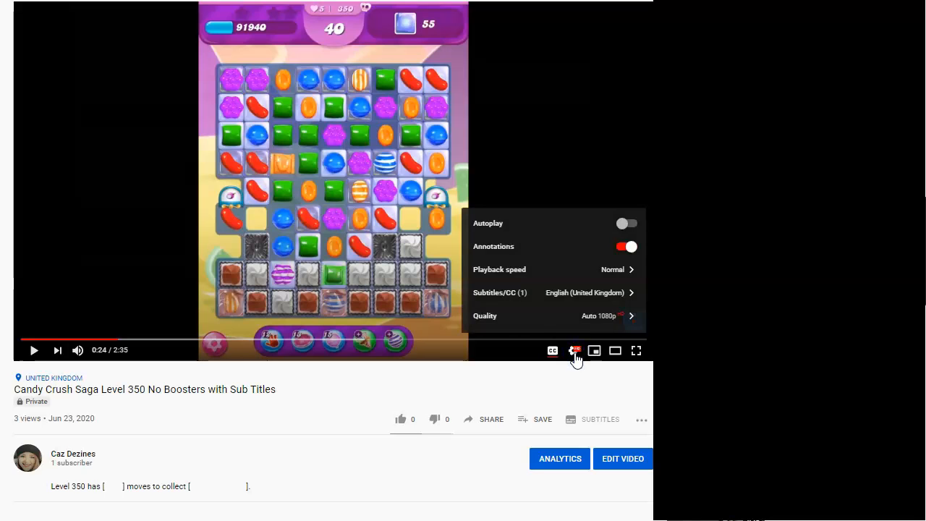
pyautogui.click(634, 321)
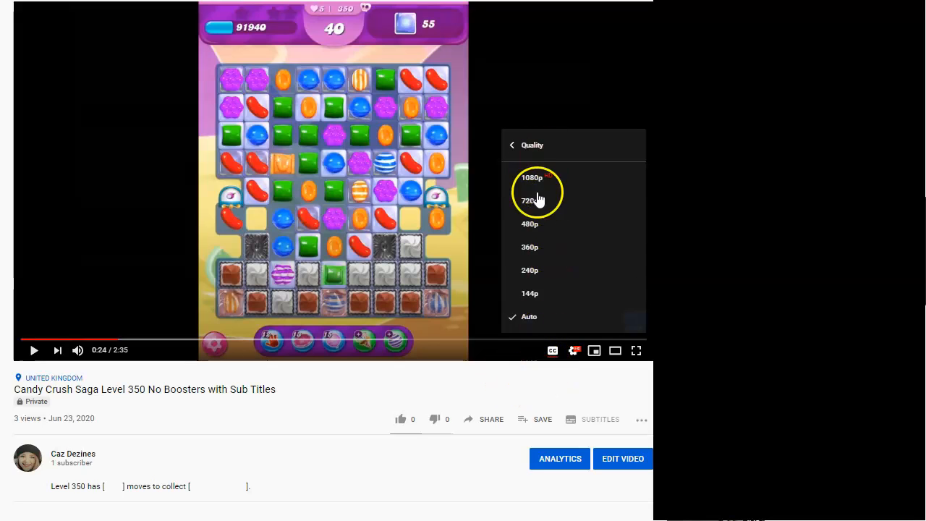
pyautogui.click(514, 376)
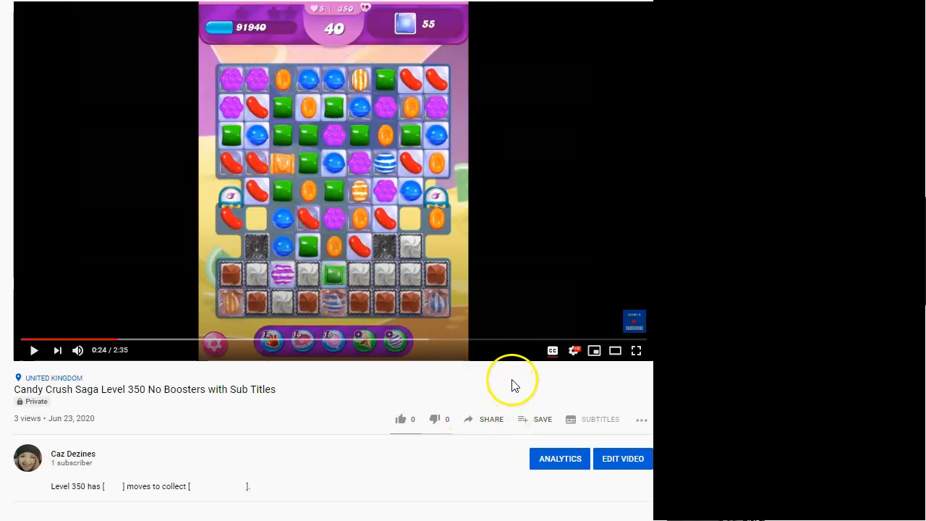
# Play the video on to 0:35 and pause it to check the candy bomb dispensers subtitle
pyautogui.click(35, 351)
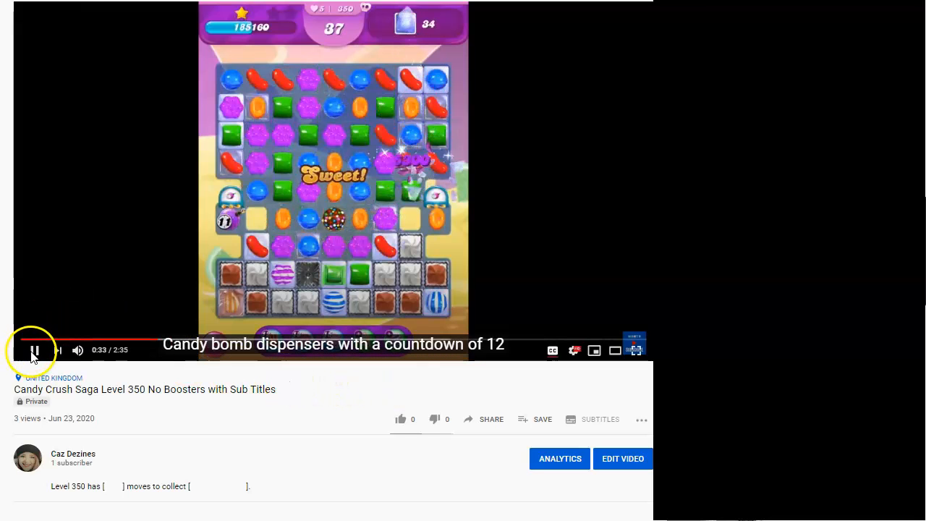
pyautogui.click(32, 350)
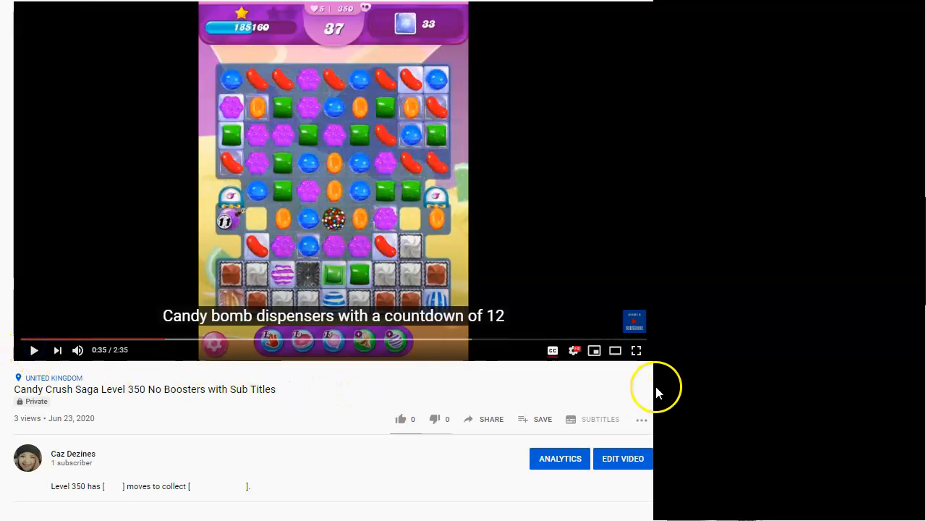